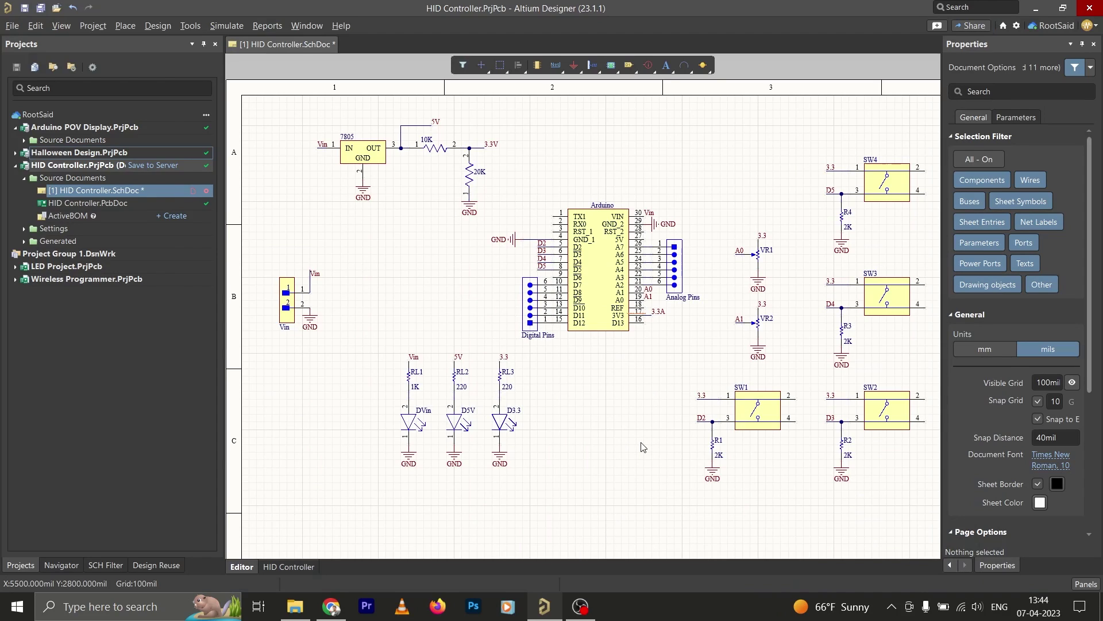
Close the Design Reuse panel from its tab's context menu and go back to the Projects tree
mouse_move(643, 447)
right_down()
mouse_move(595, 446)
mouse_move(634, 436)
right_up()
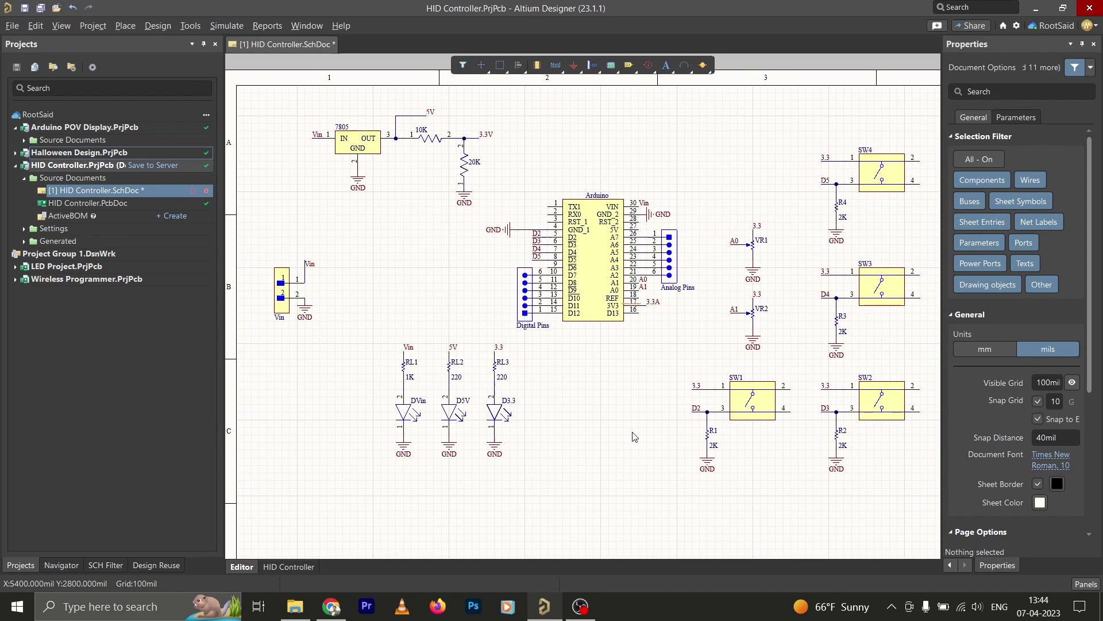
right_drag(634, 437, 617, 436)
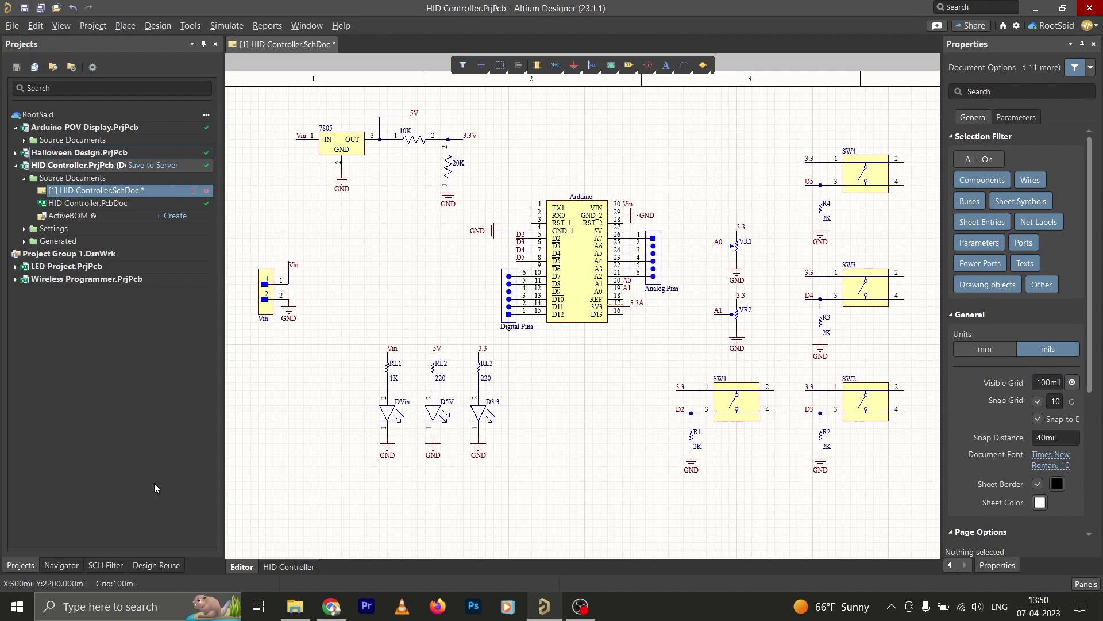
click(161, 567)
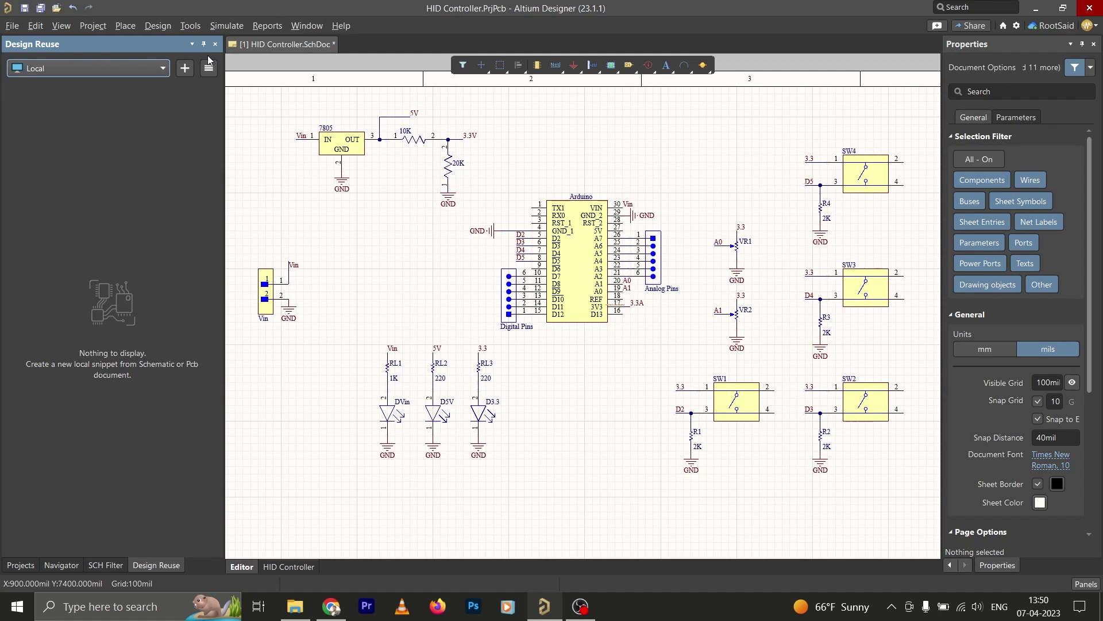
right_click(150, 564)
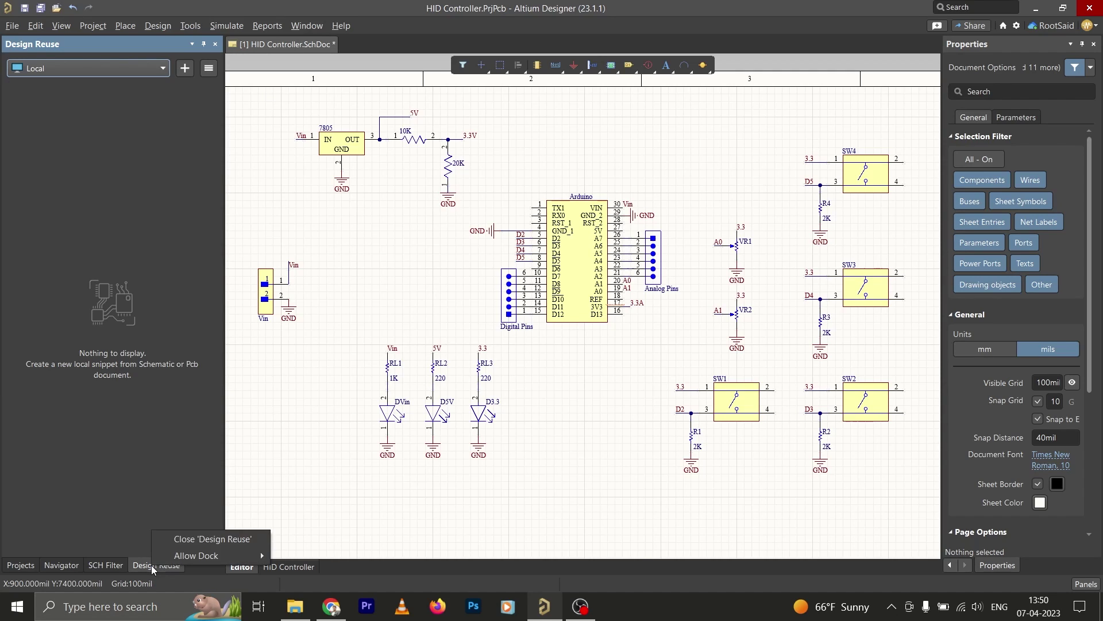
click(208, 539)
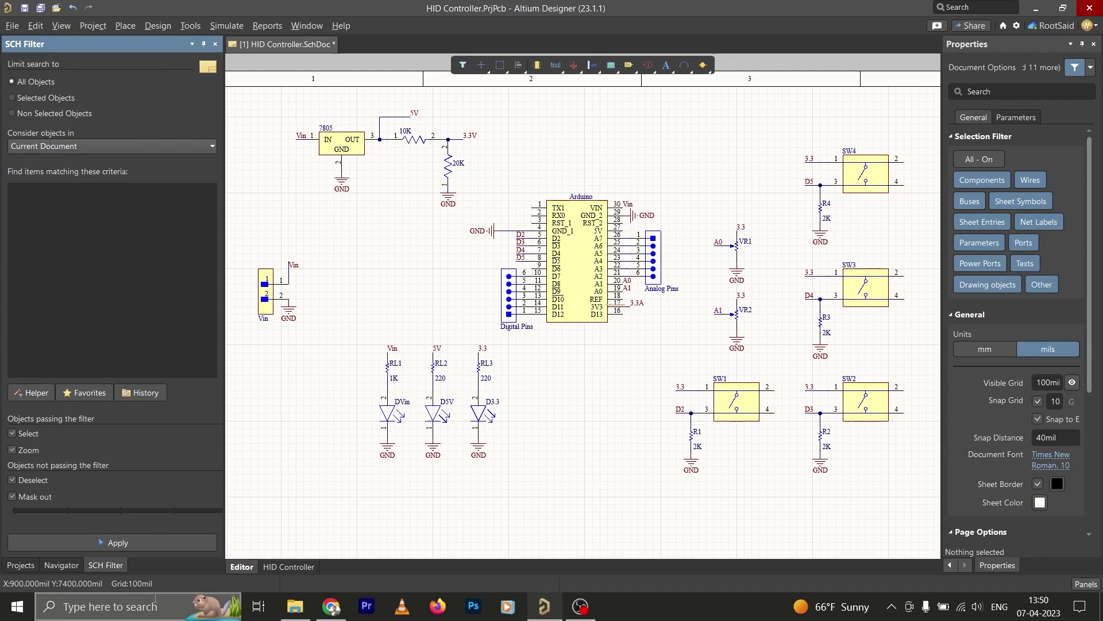
click(20, 565)
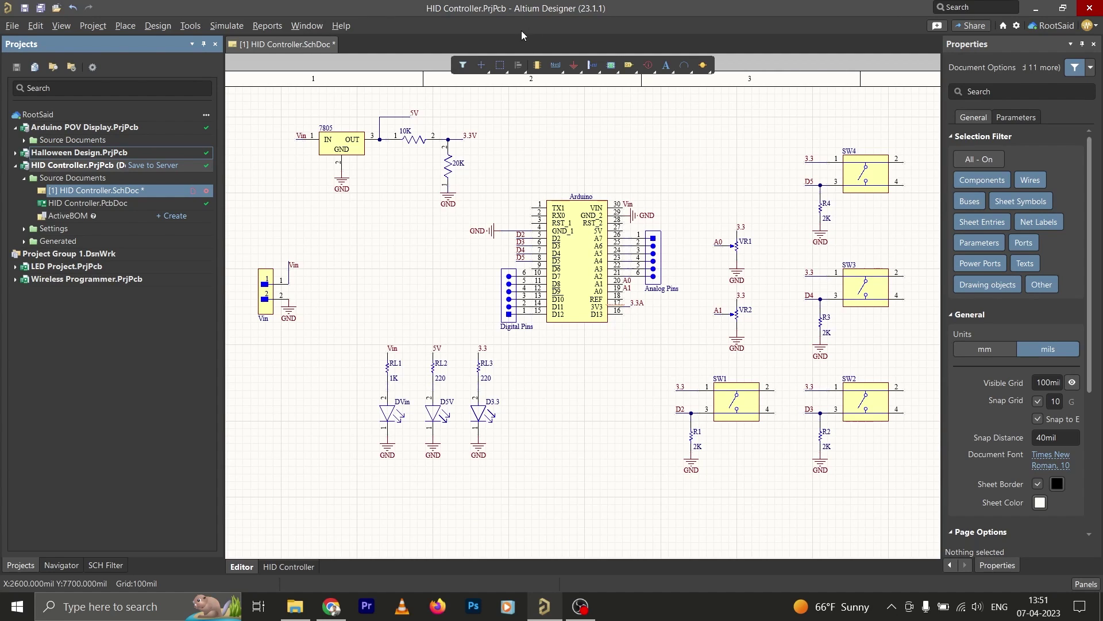
Reopen the Design Reuse panel from View > Panels
click(64, 30)
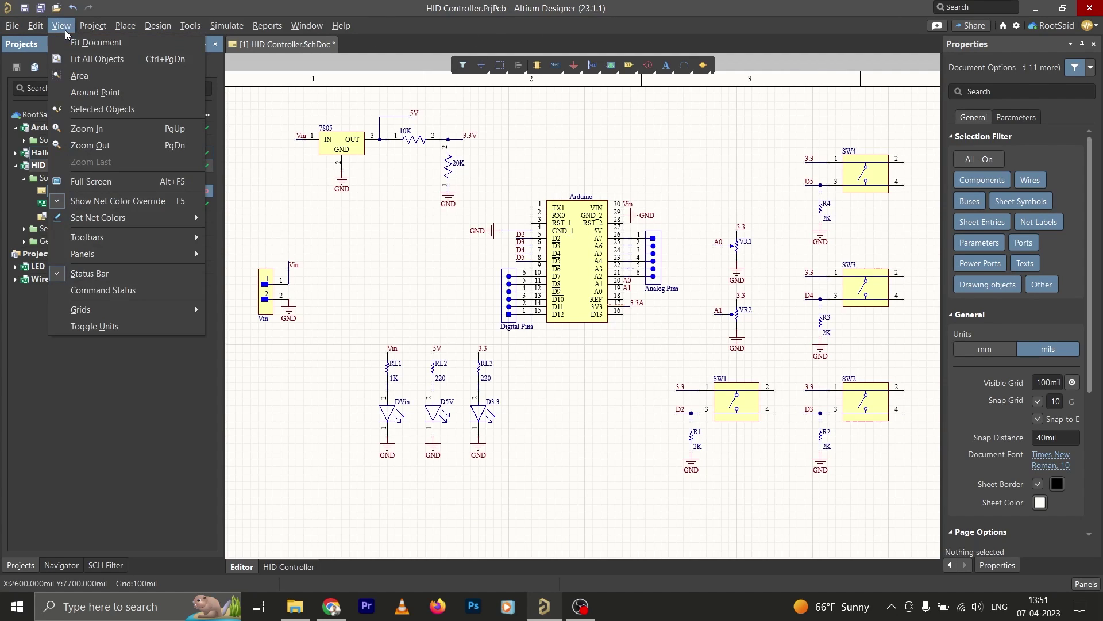
mouse_move(162, 256)
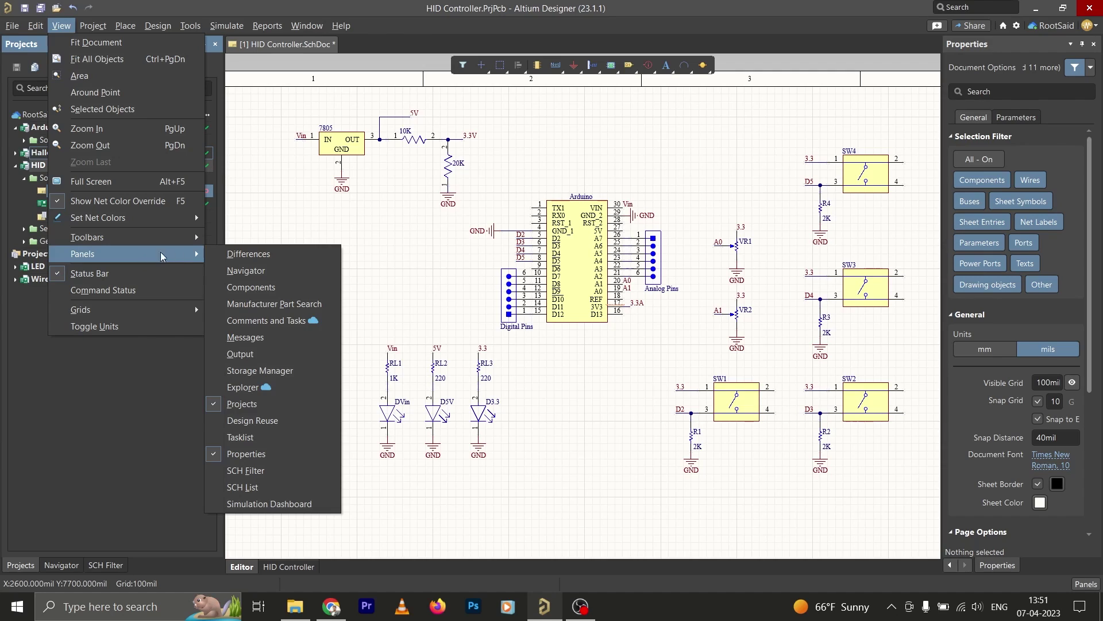
click(289, 423)
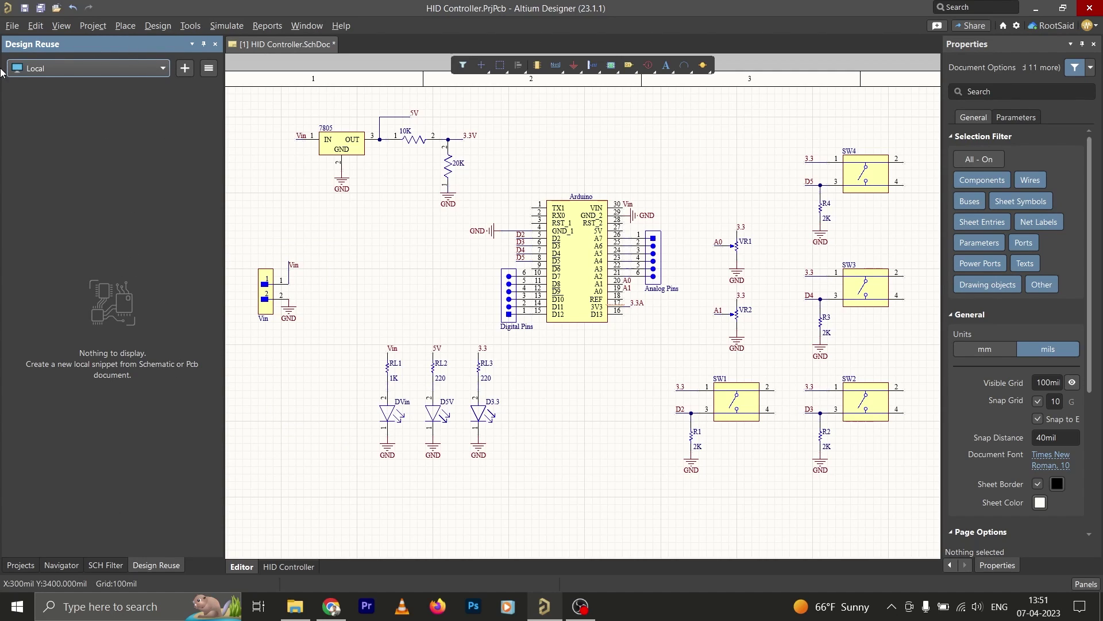
Set the reuse block source to the cloud workspace, then return to the Projects tree
click(130, 68)
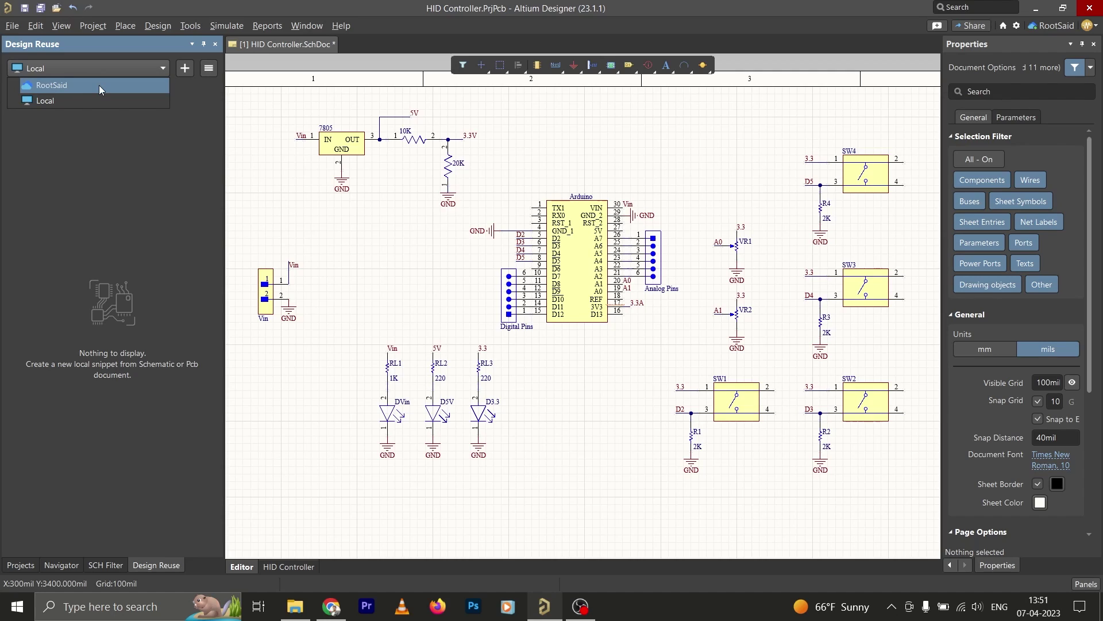
click(120, 100)
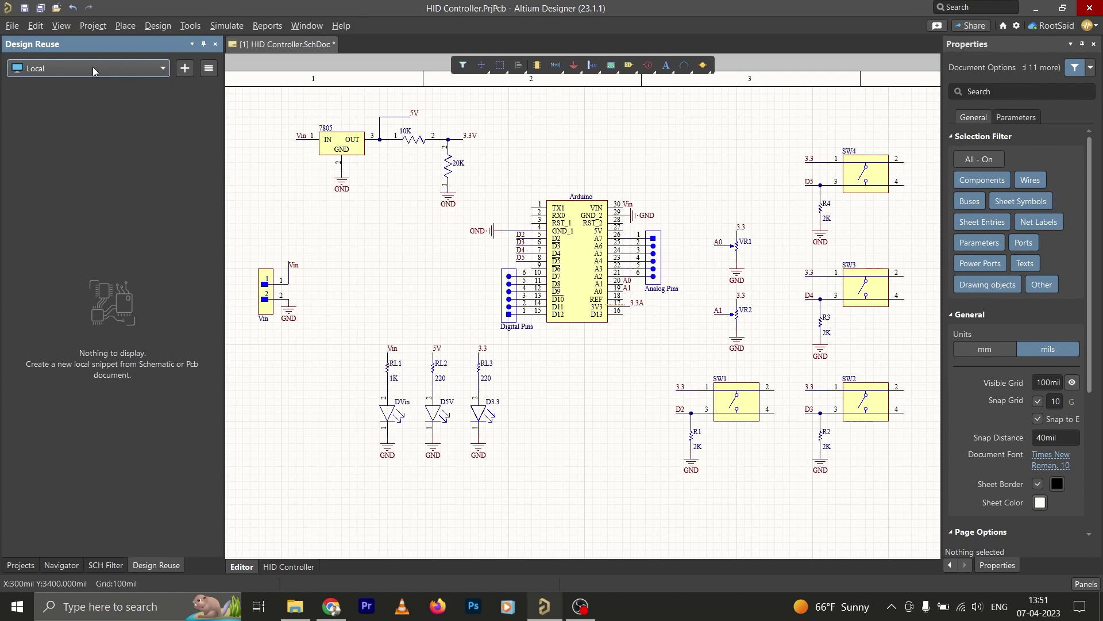
click(64, 67)
click(61, 86)
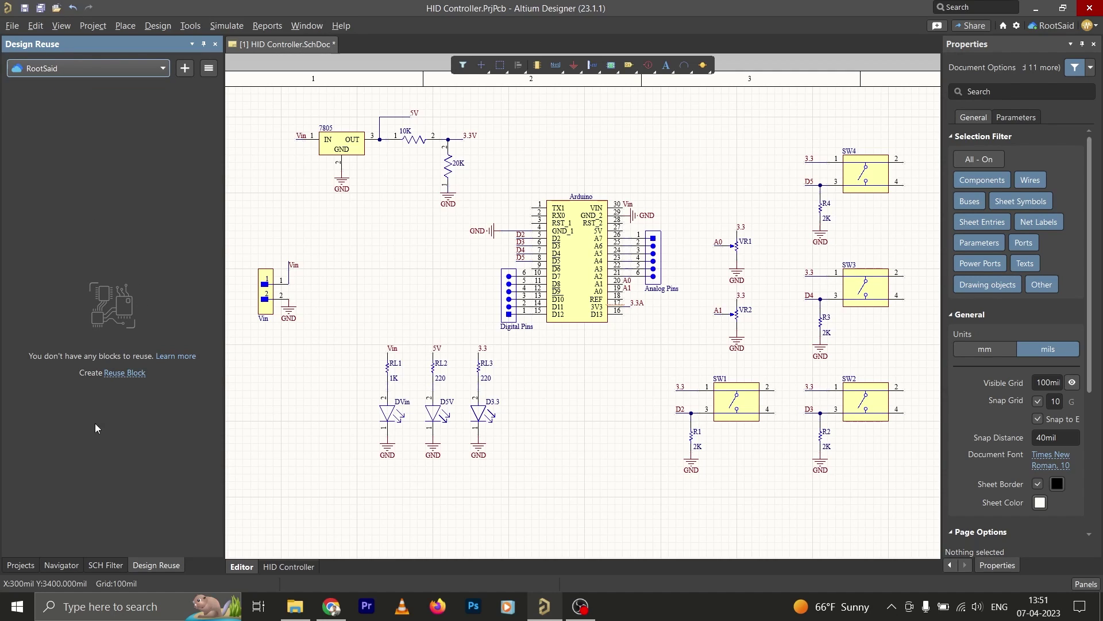
click(12, 567)
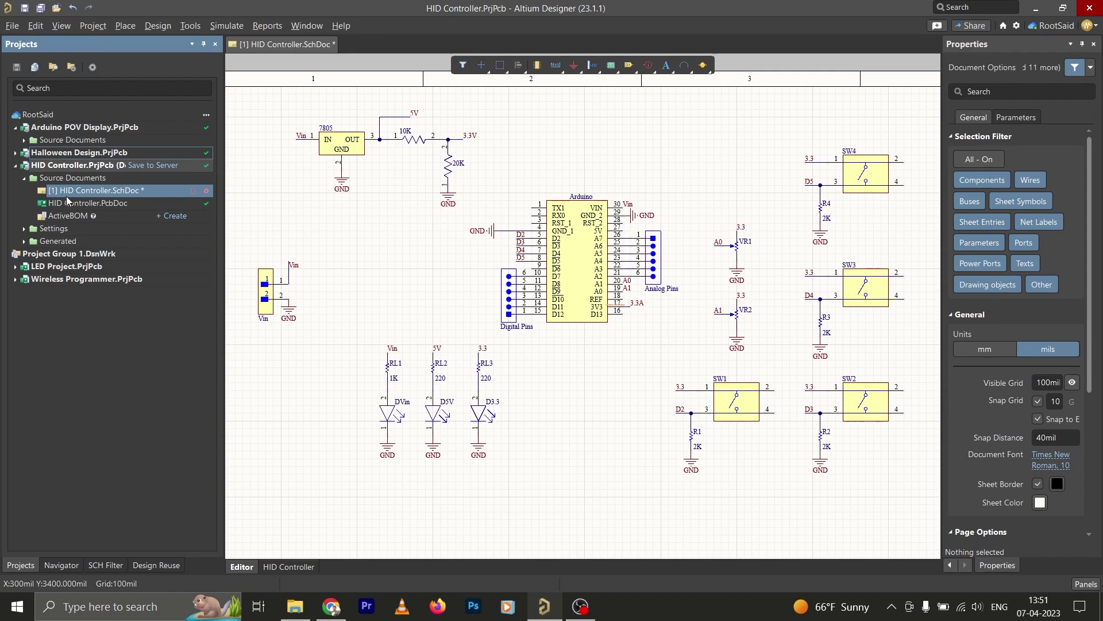
Save the HID Controller schematic with Ctrl+S and zoom in on the 7805 regulator circuit
key(ctrl+s)
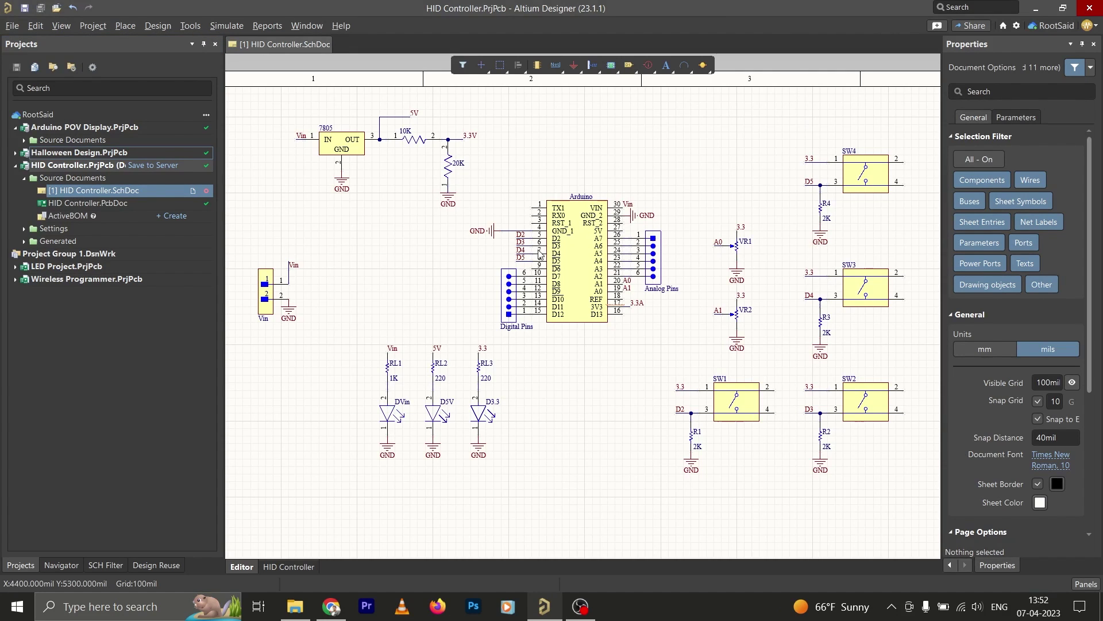
mouse_move(443, 270)
right_down()
mouse_move(455, 285)
mouse_move(446, 277)
right_up()
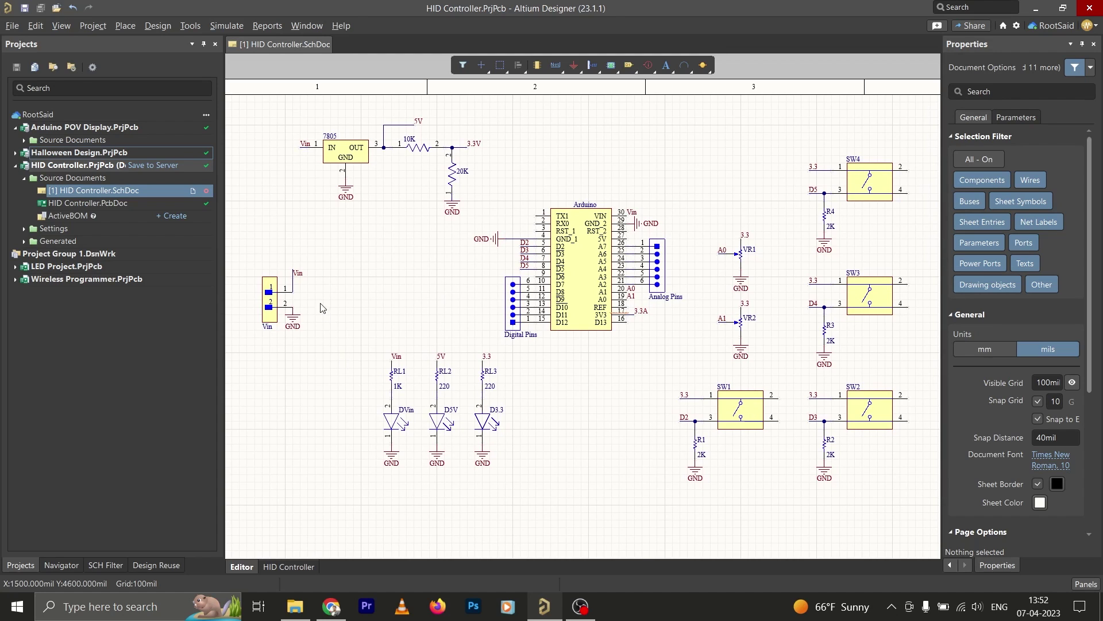
ctrl+scroll(354, 150, up, 3)
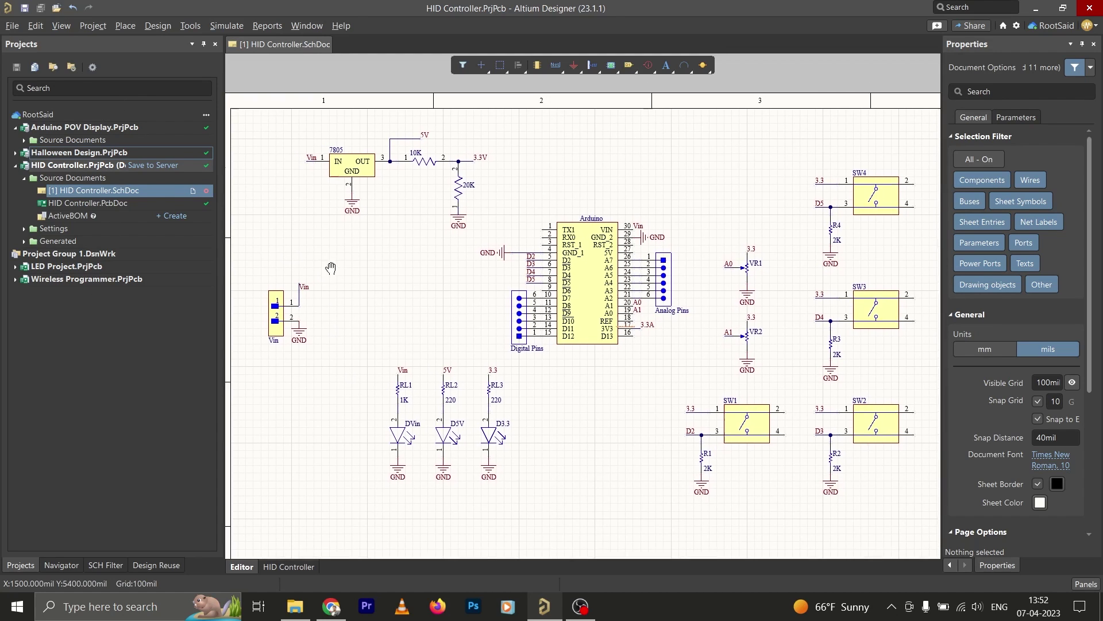
right_drag(385, 220, 421, 323)
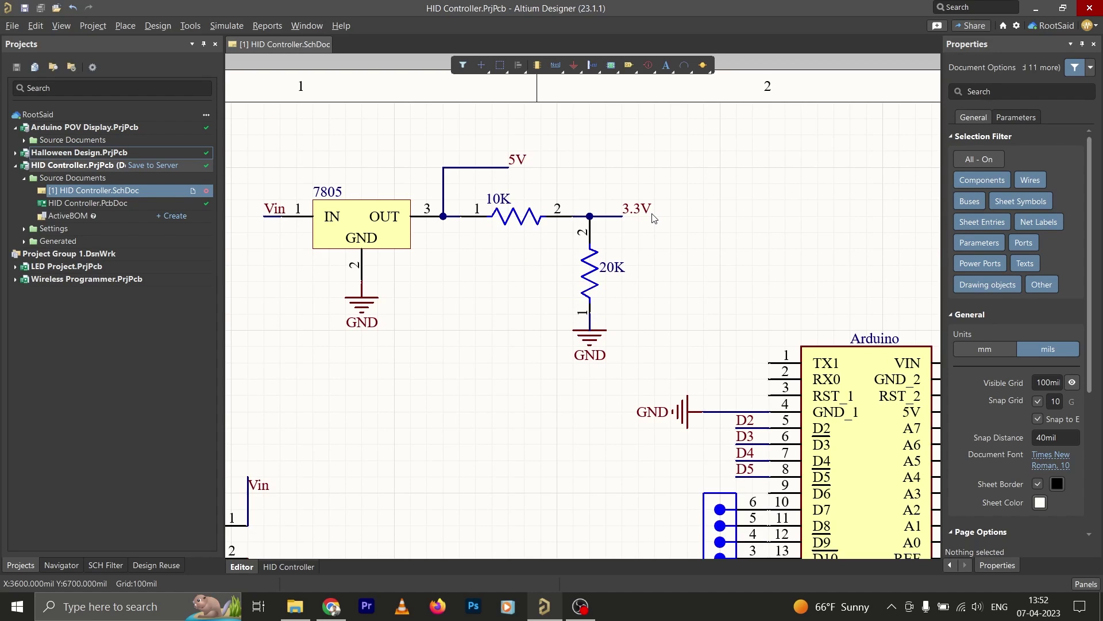
ctrl+scroll(477, 301, down, 1)
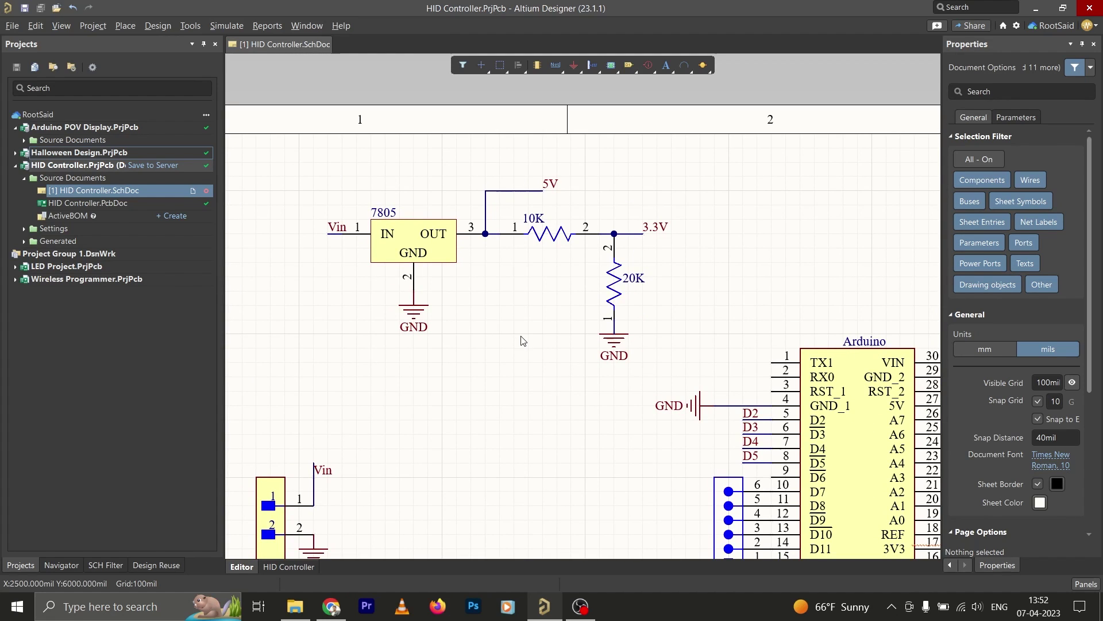
ctrl+scroll(543, 306, down, 2)
right_drag(543, 306, 495, 306)
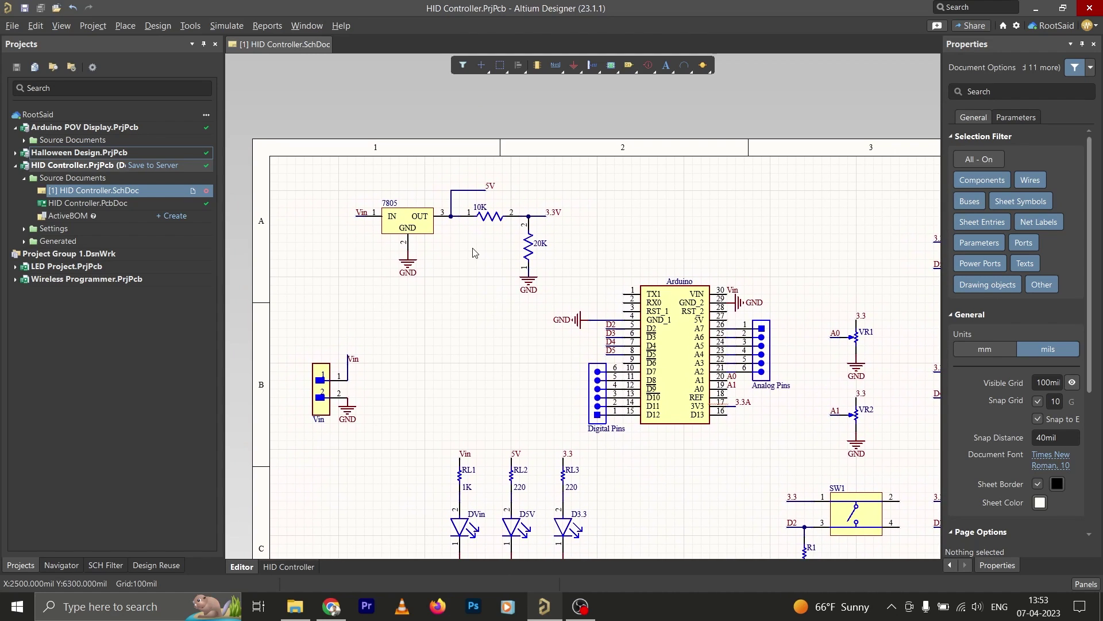
ctrl+scroll(474, 253, up, 3)
right_drag(445, 267, 465, 296)
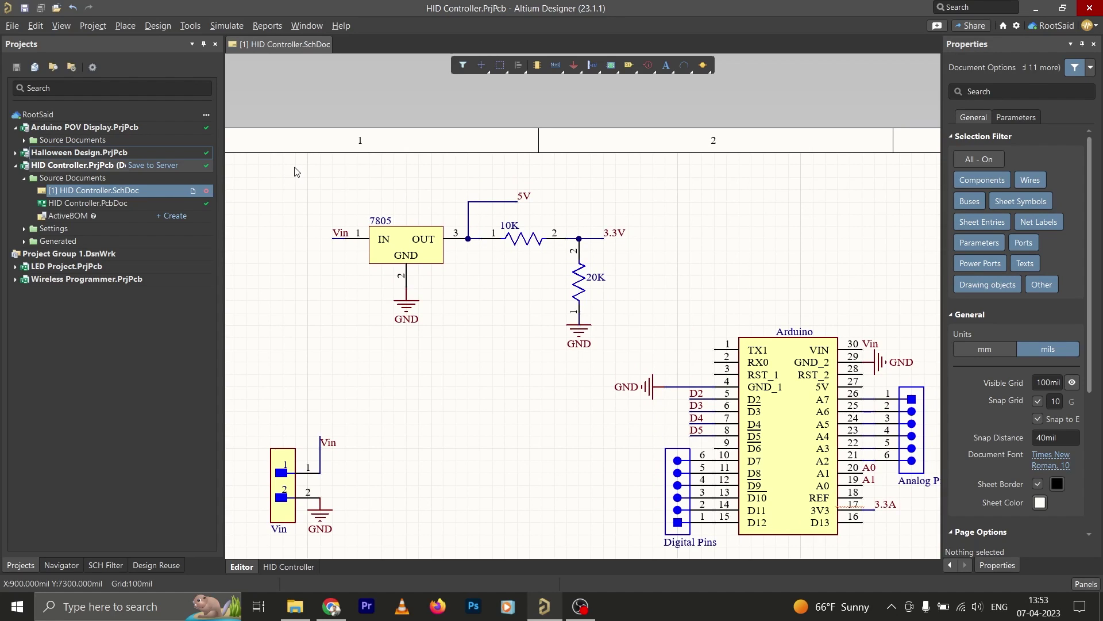
Select the 7805 regulator and its divider resistors and create a schematic snippet from them
drag(275, 155, 666, 372)
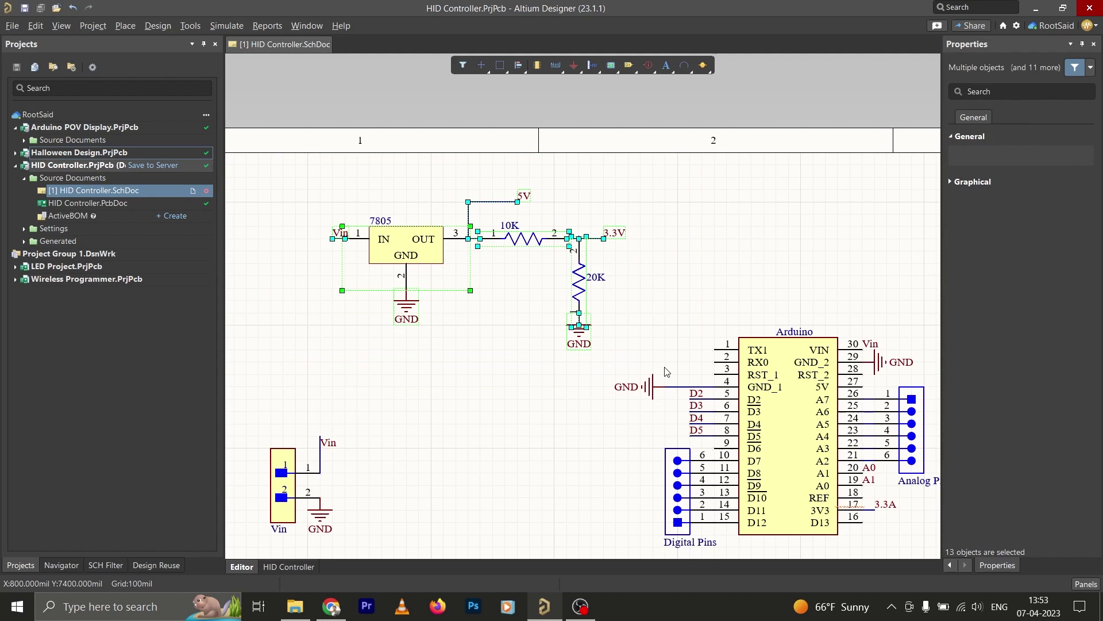
right_click(408, 246)
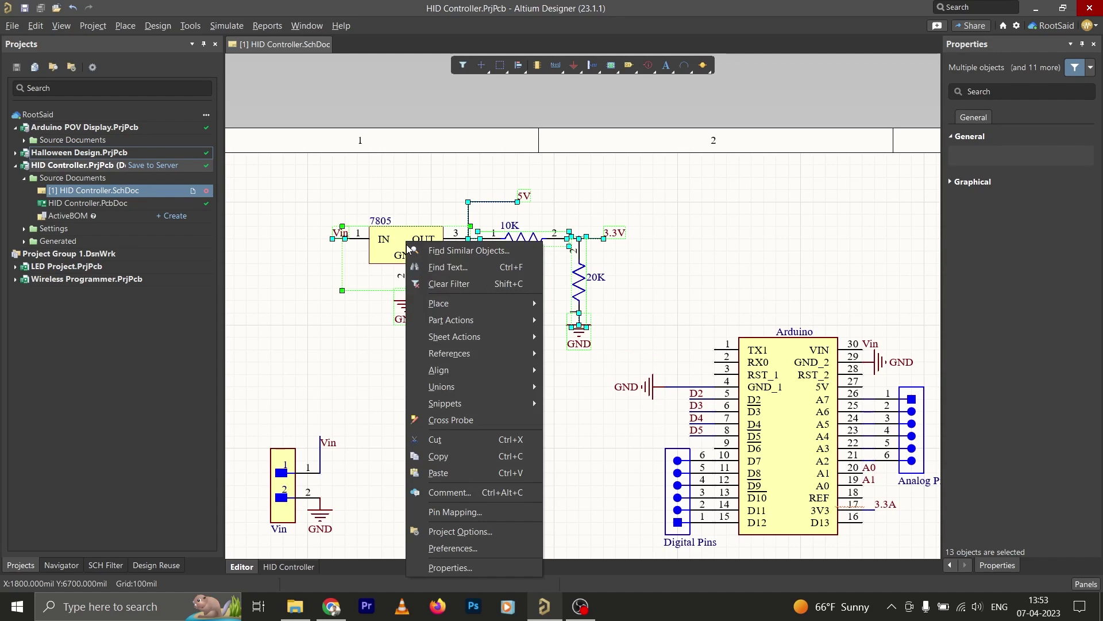
mouse_move(453, 404)
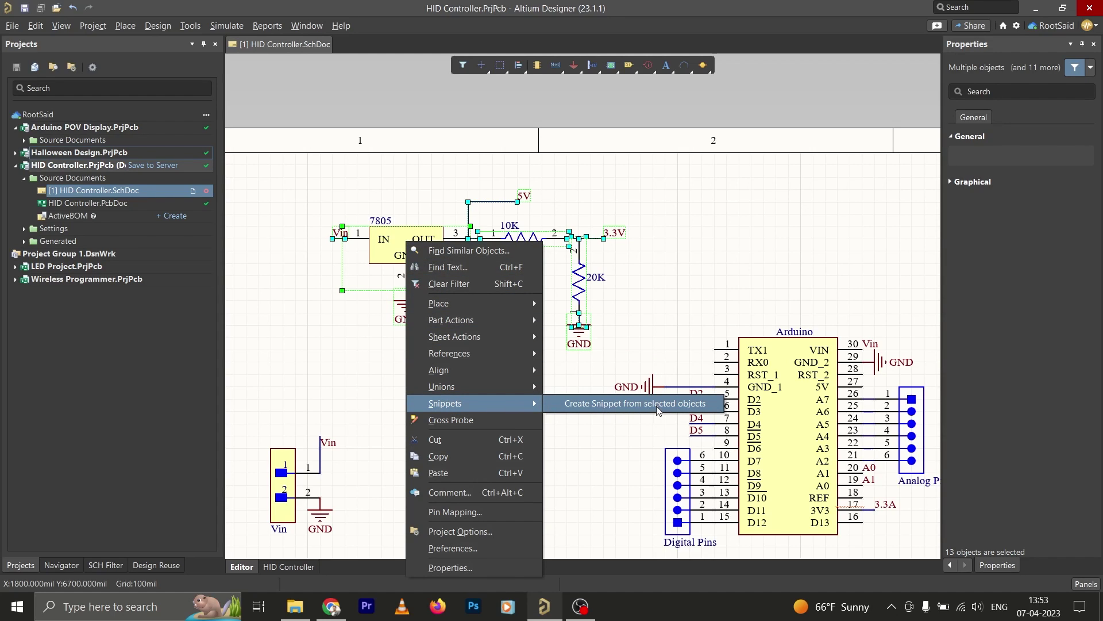
click(679, 406)
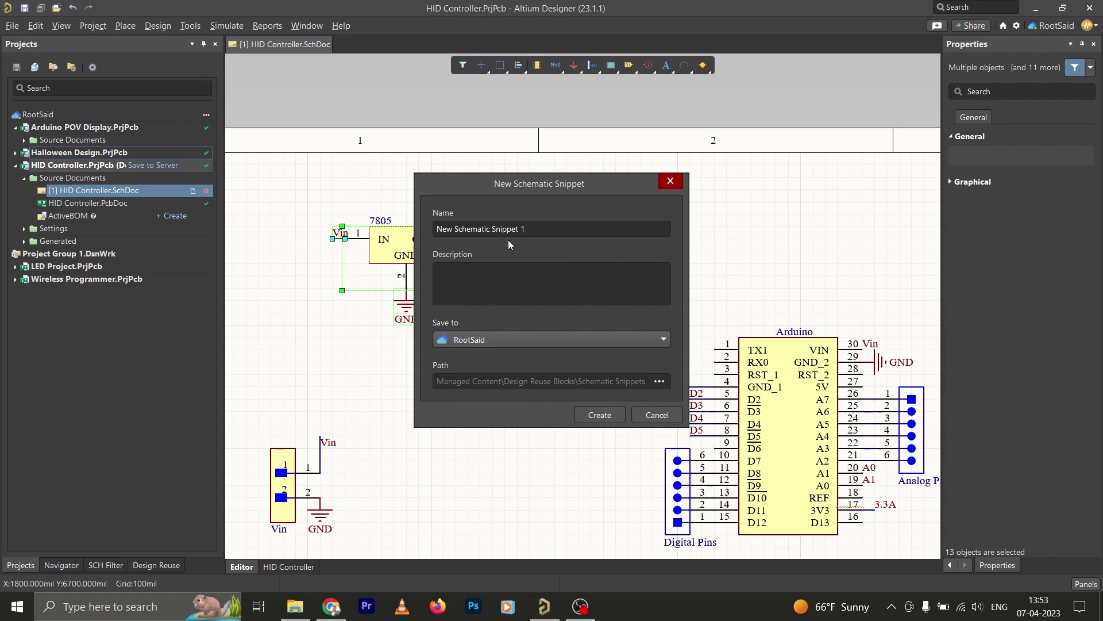
Name the snippet 'Regulator Module', add a Vin-conversion description, and create it in RootSaid
click(532, 229)
text(Regulat)
text(or Module)
text(Converts Vin to %v and 3.3v)
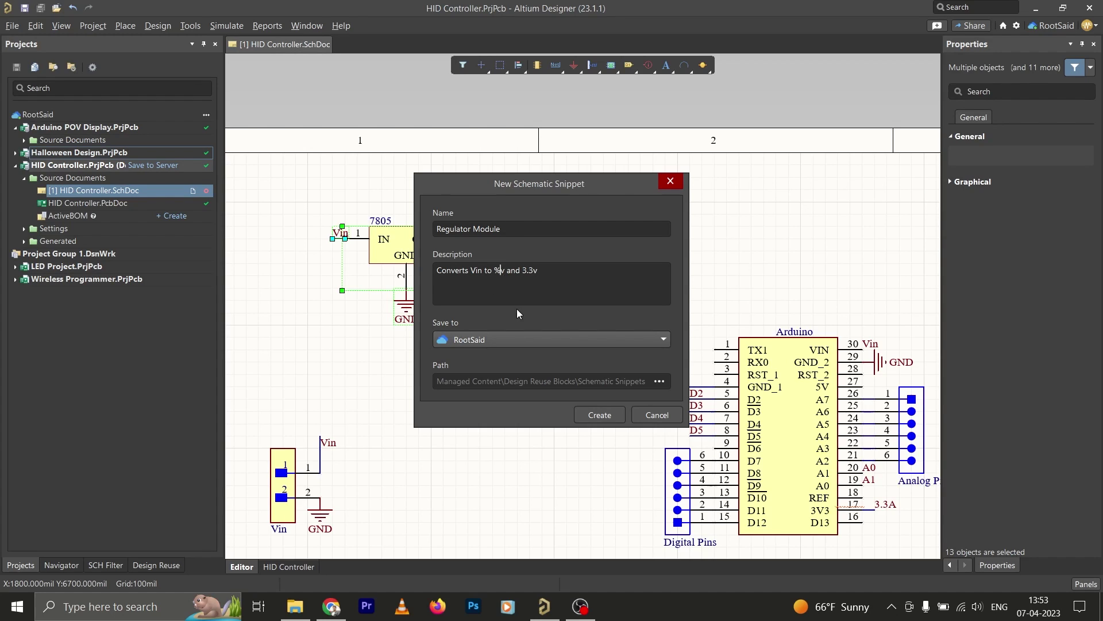
key(BackSpace)
text(5)
click(509, 340)
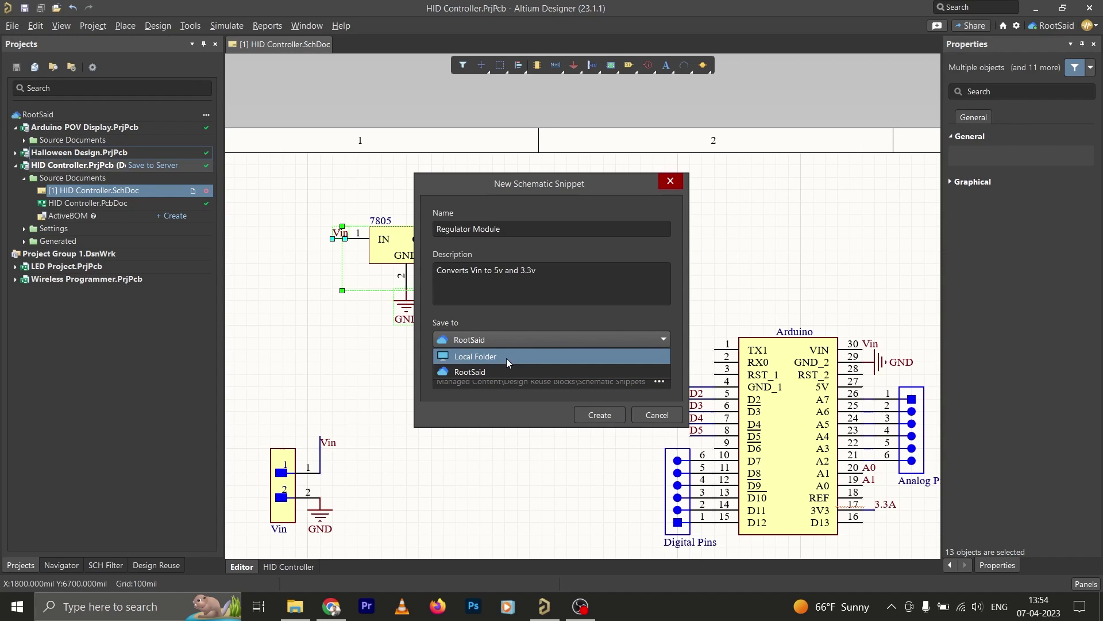
click(477, 371)
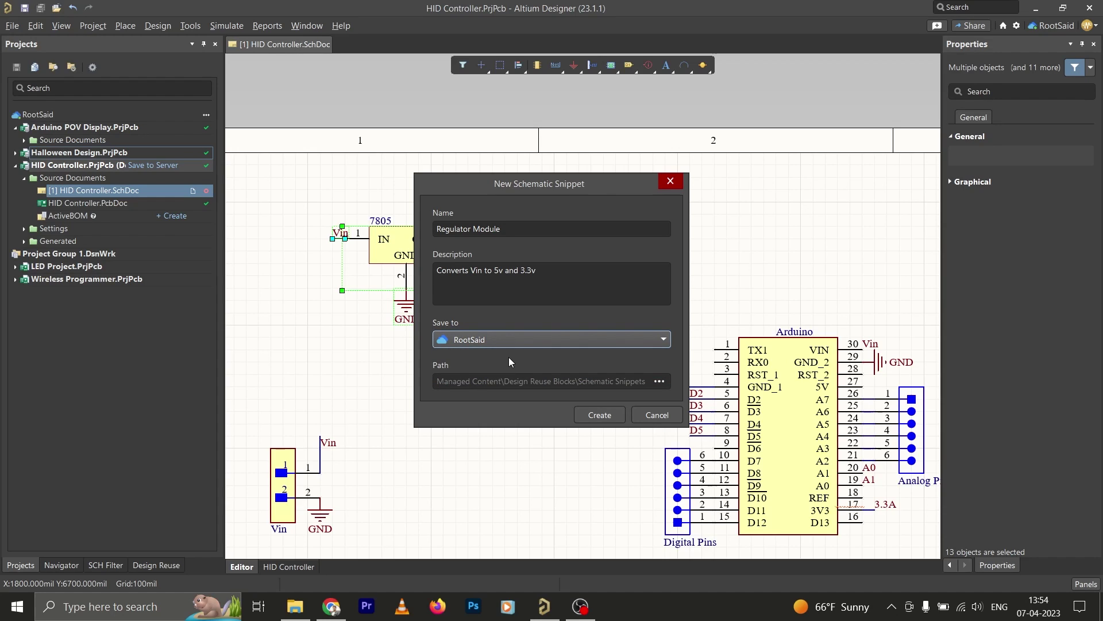
click(602, 419)
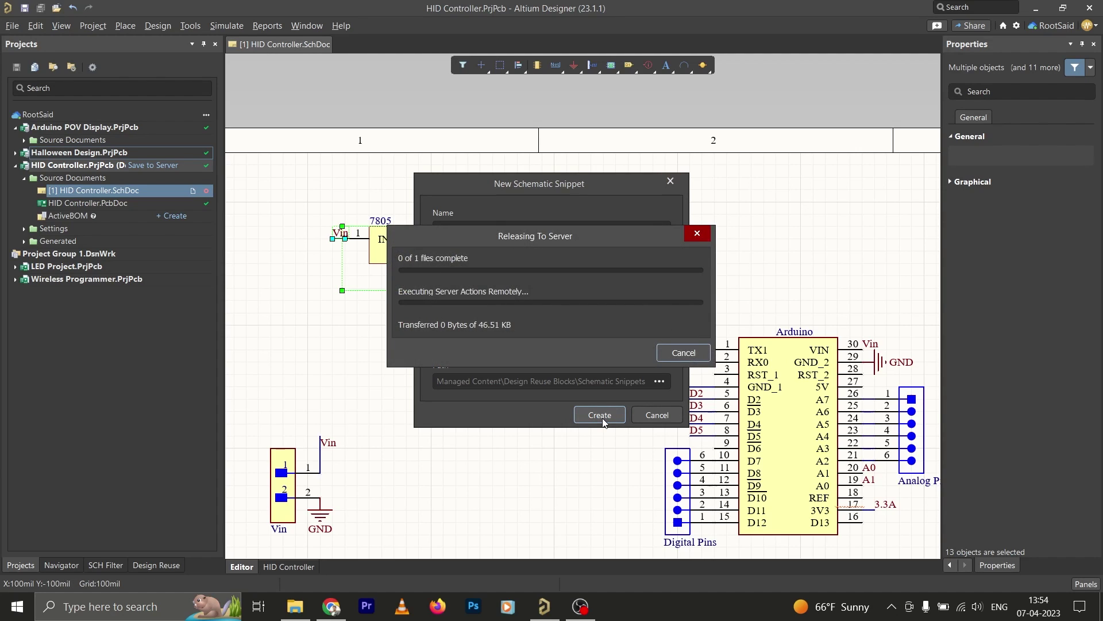
ctrl+scroll(605, 423, down, 5)
Show the Managed Content location in the Design Reuse panel to find the Regulator Module block
right_drag(589, 424, 523, 378)
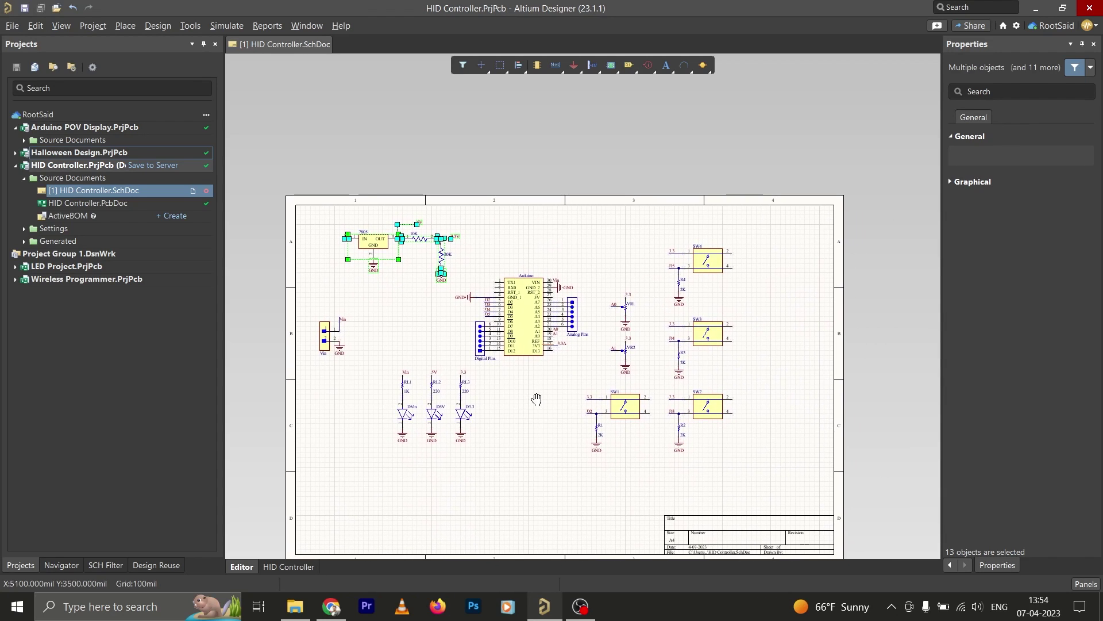
ctrl+scroll(522, 378, up, 4)
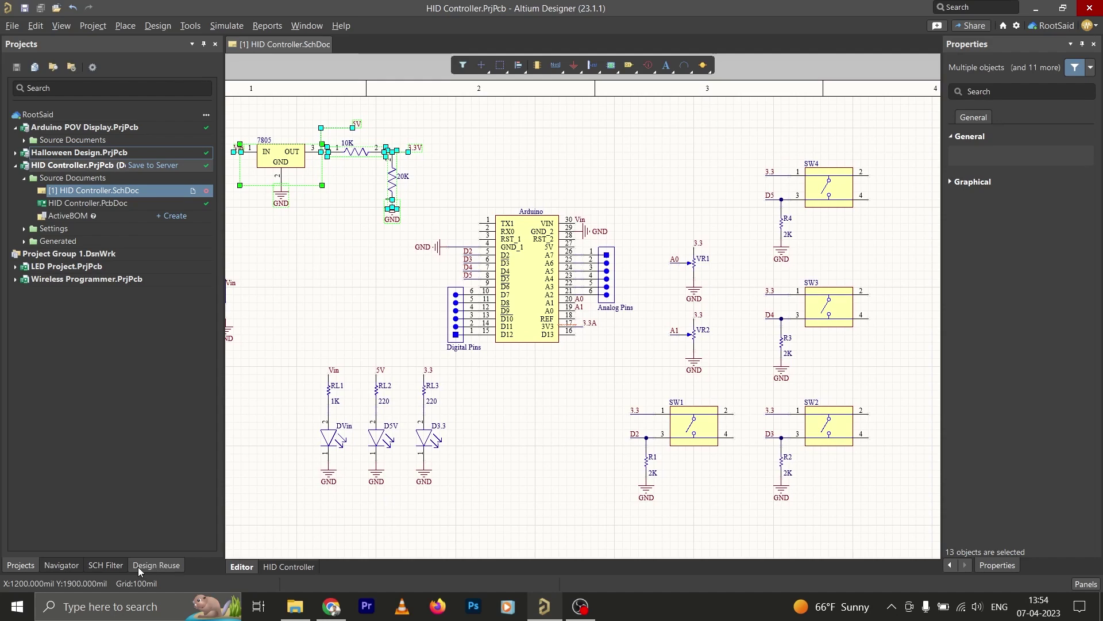
click(159, 566)
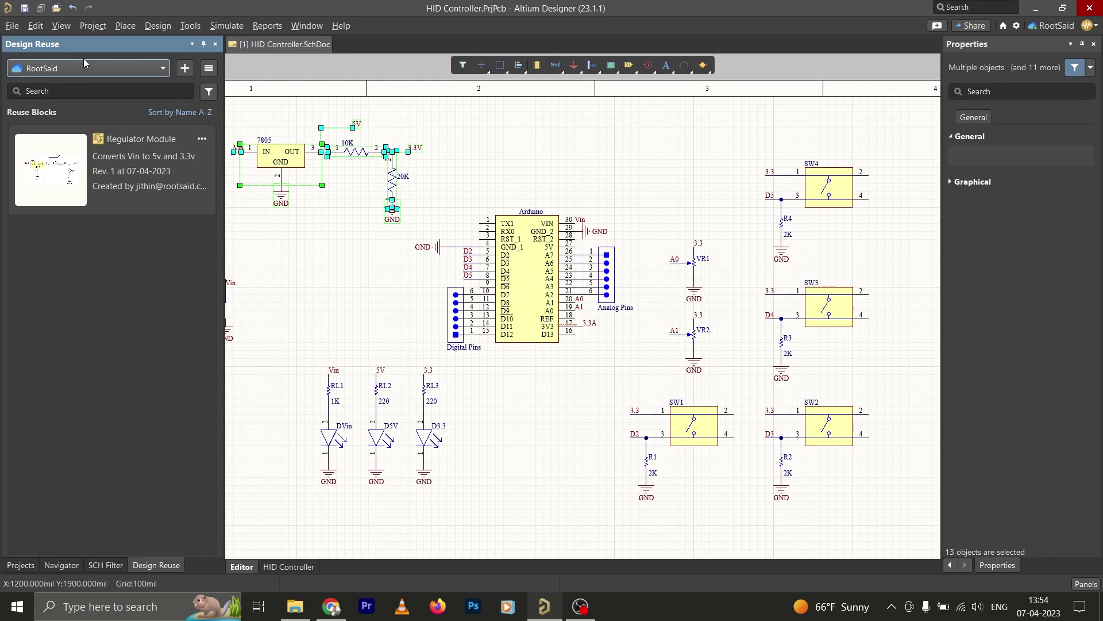
click(68, 74)
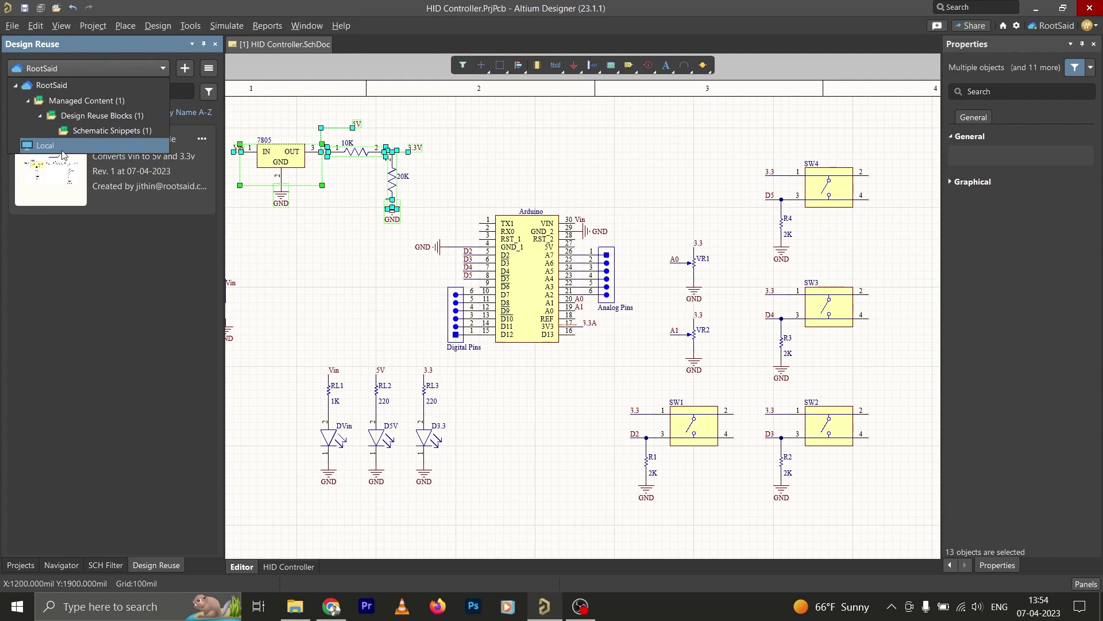
click(57, 101)
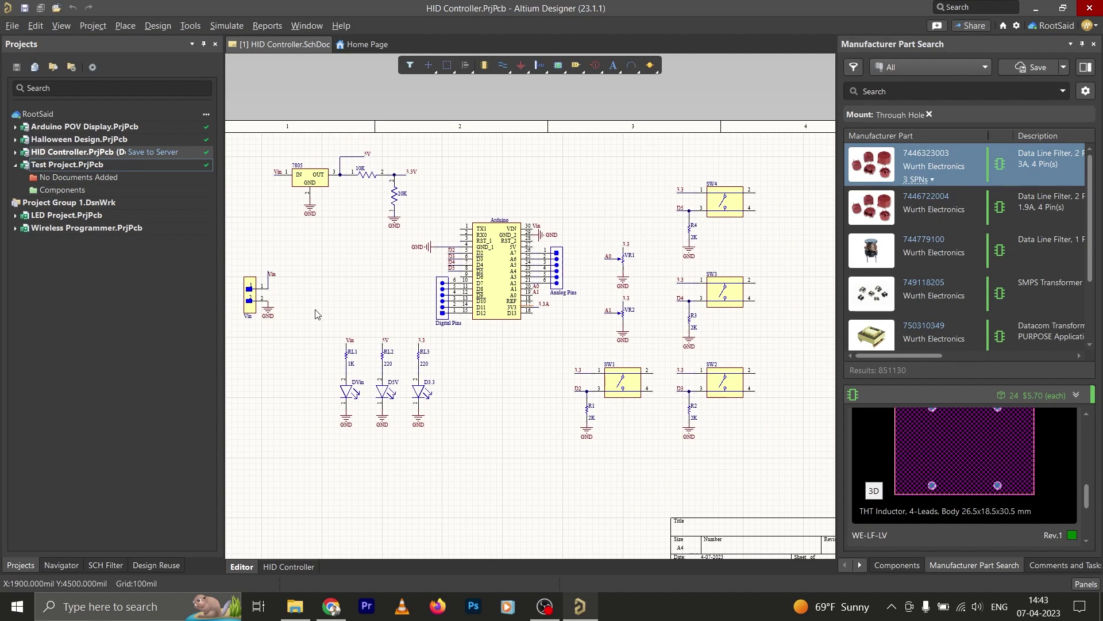
Create a new Reuse Block project and select its Schematic.SchDoc and PCB.PcbDoc documents
click(12, 26)
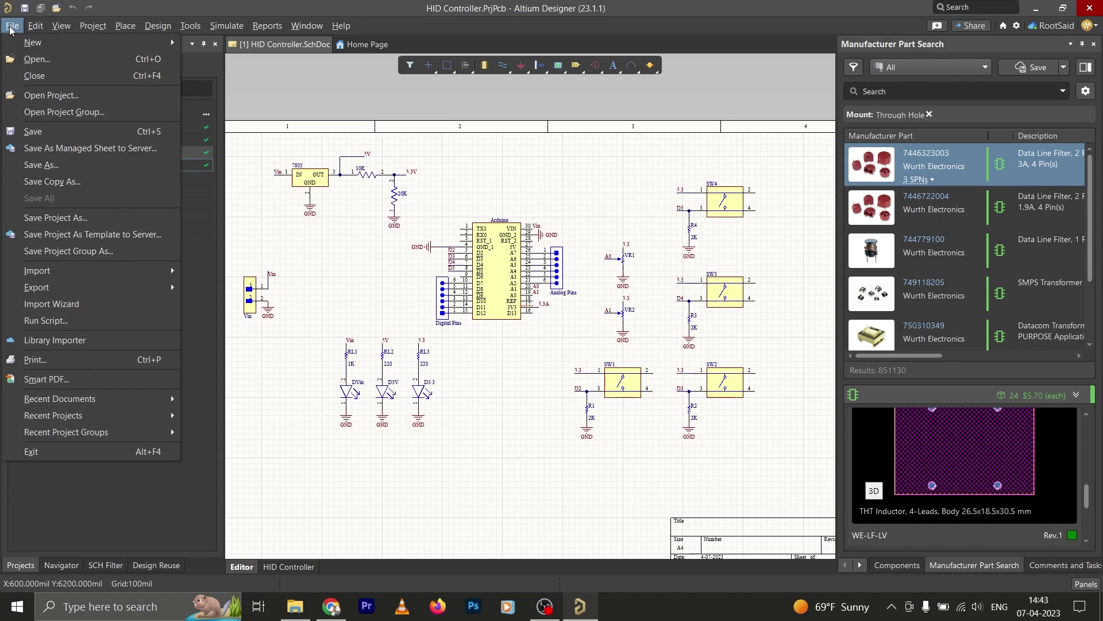
mouse_move(171, 42)
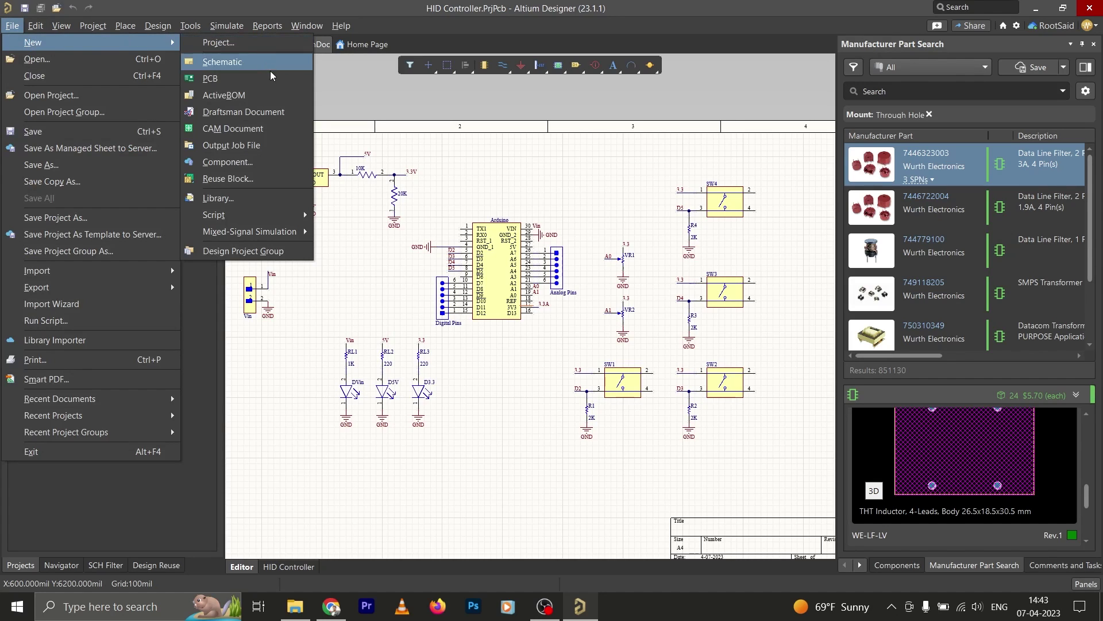
click(252, 178)
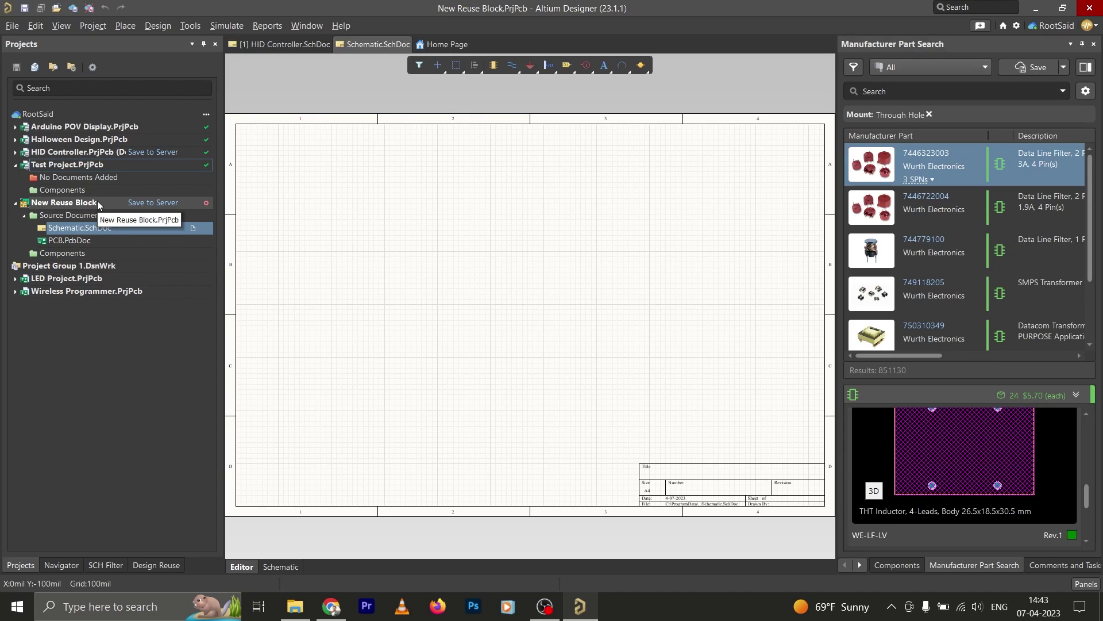
click(75, 229)
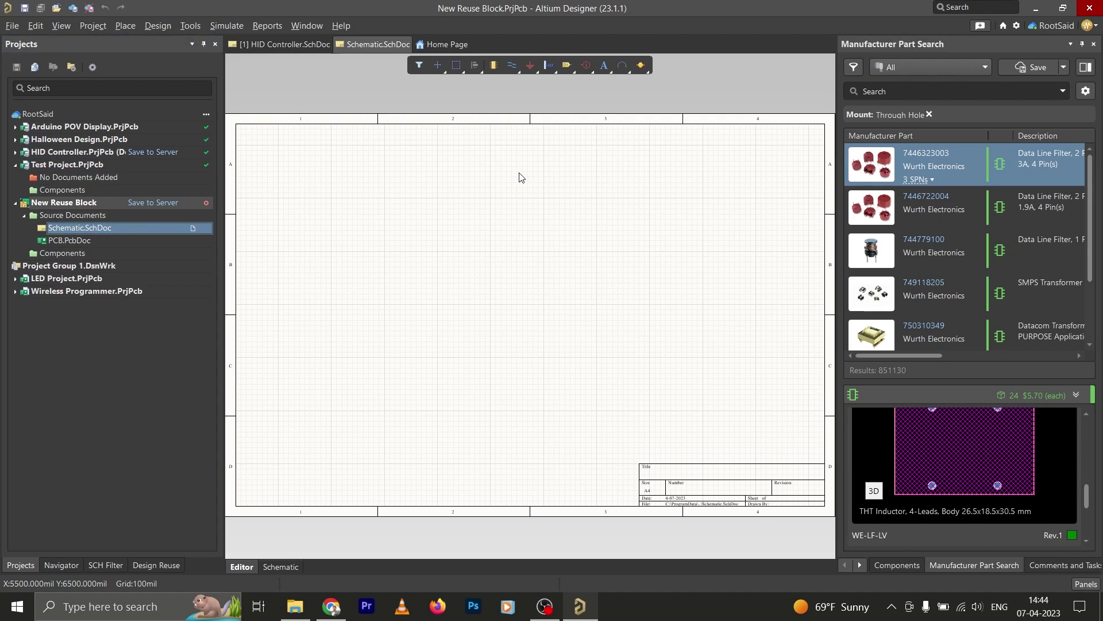
ctrl+click(68, 242)
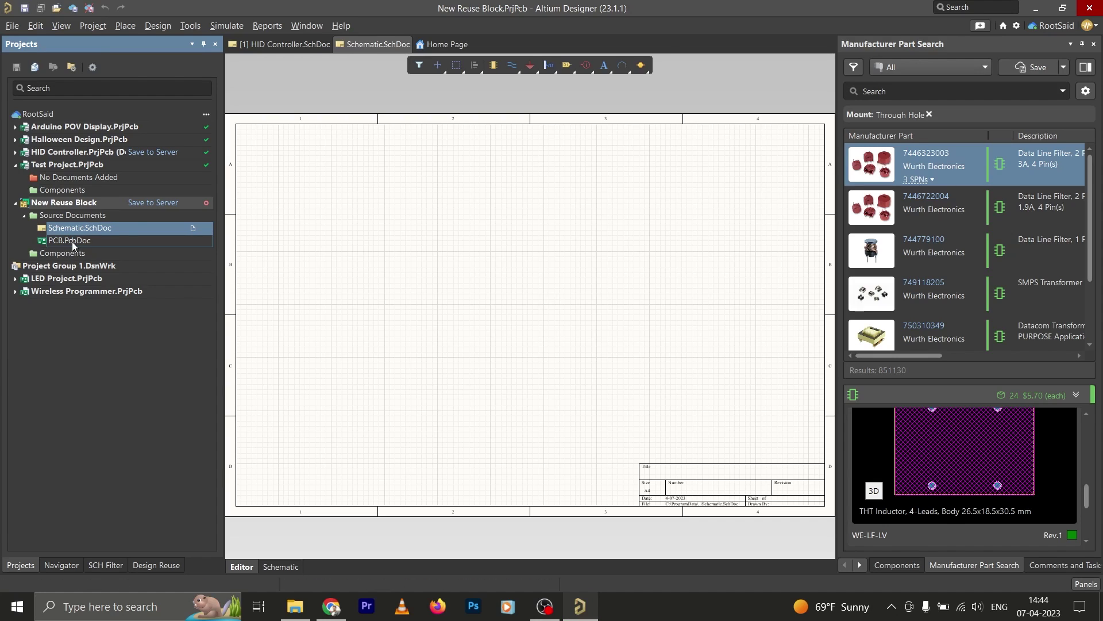
Place resistors R1 and R2 beside the LM35DT with 5V/3.3V labels, then save the schematic
double_click(71, 241)
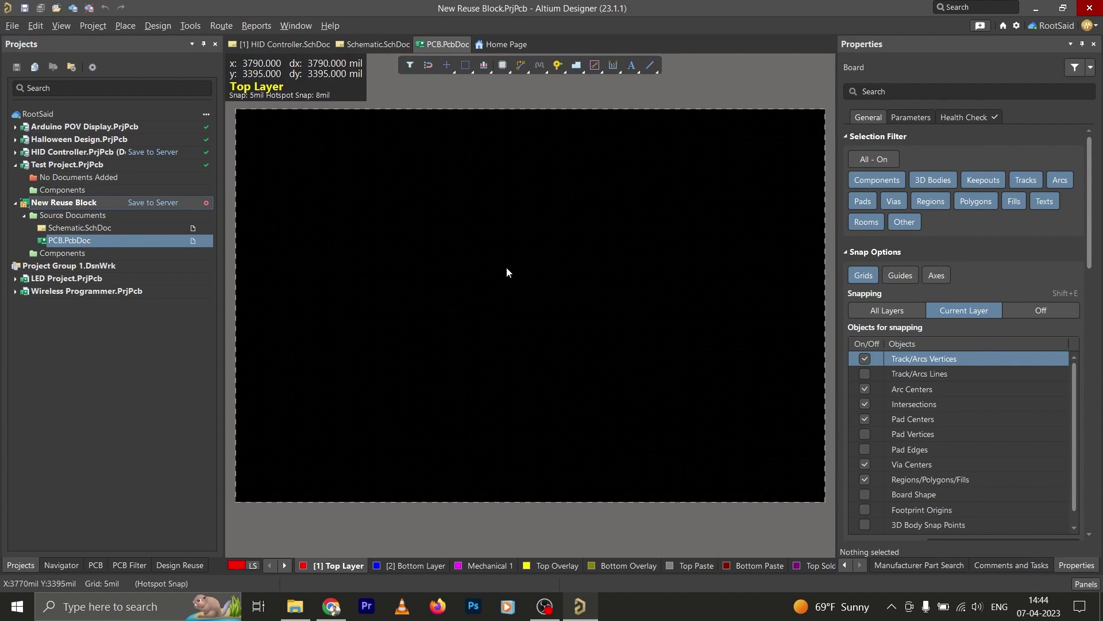
click(370, 47)
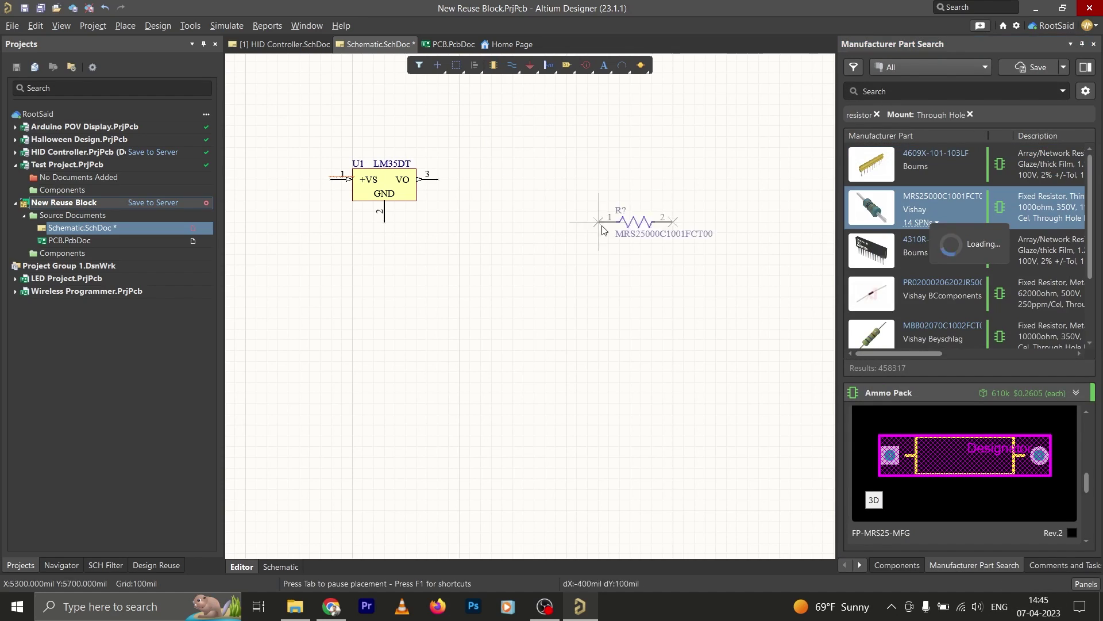
click(518, 179)
click(556, 218)
key(Escape)
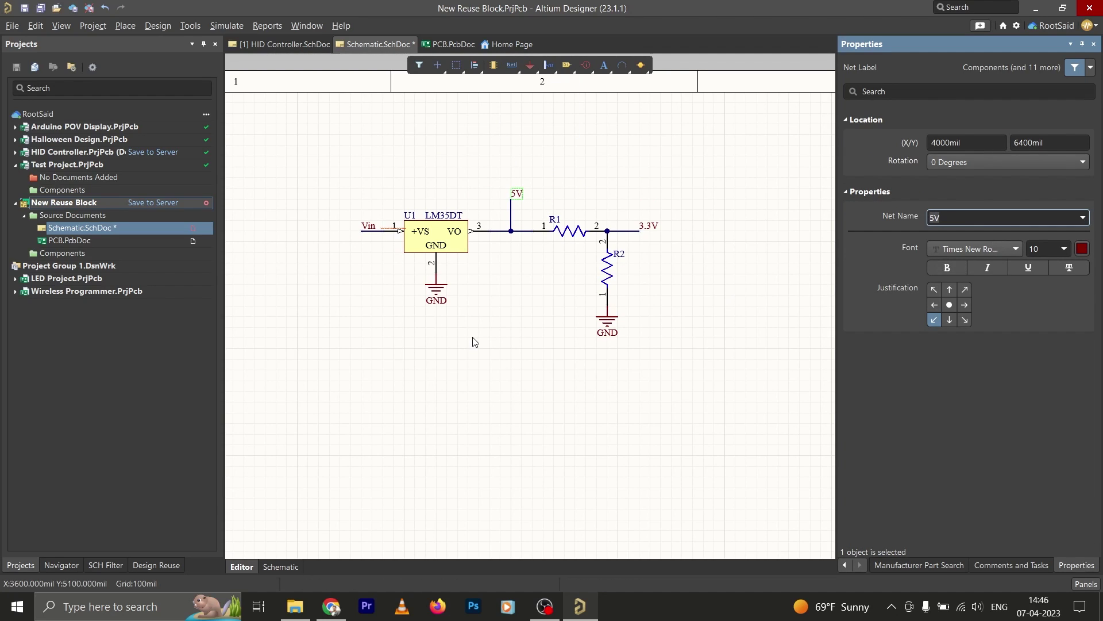
click(474, 341)
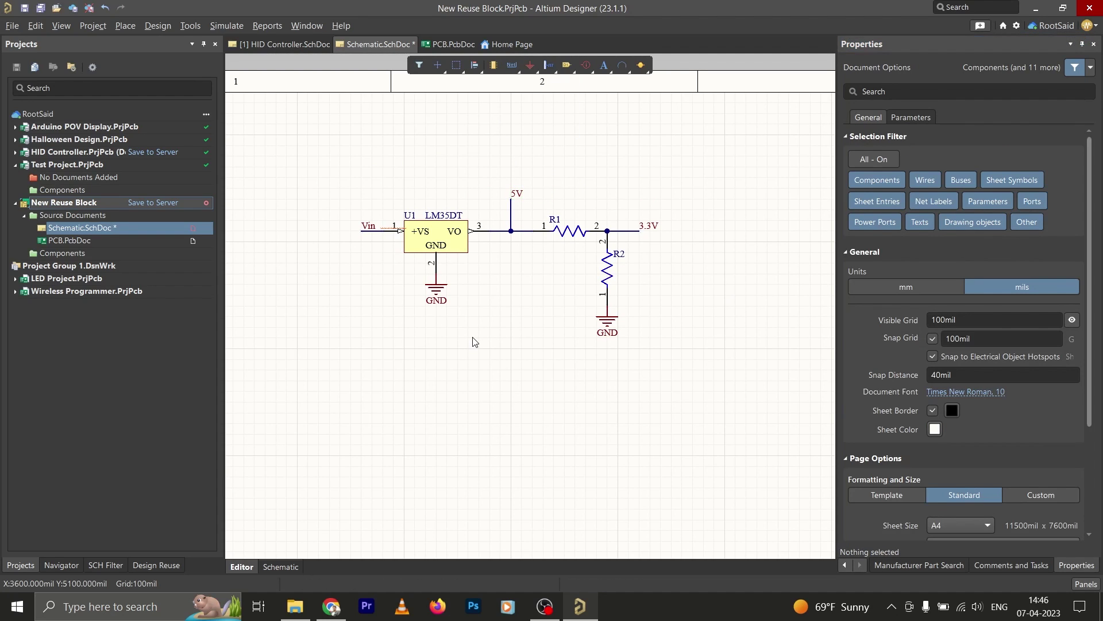
ctrl+scroll(580, 251, down, 2)
ctrl+scroll(580, 252, up, 2)
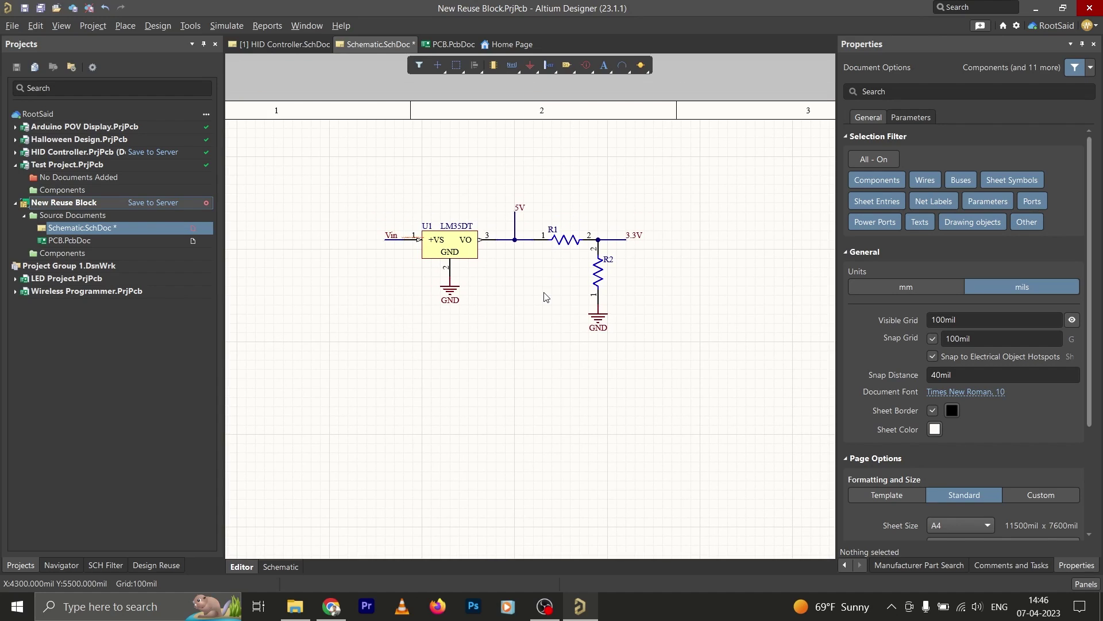
key(ctrl+s)
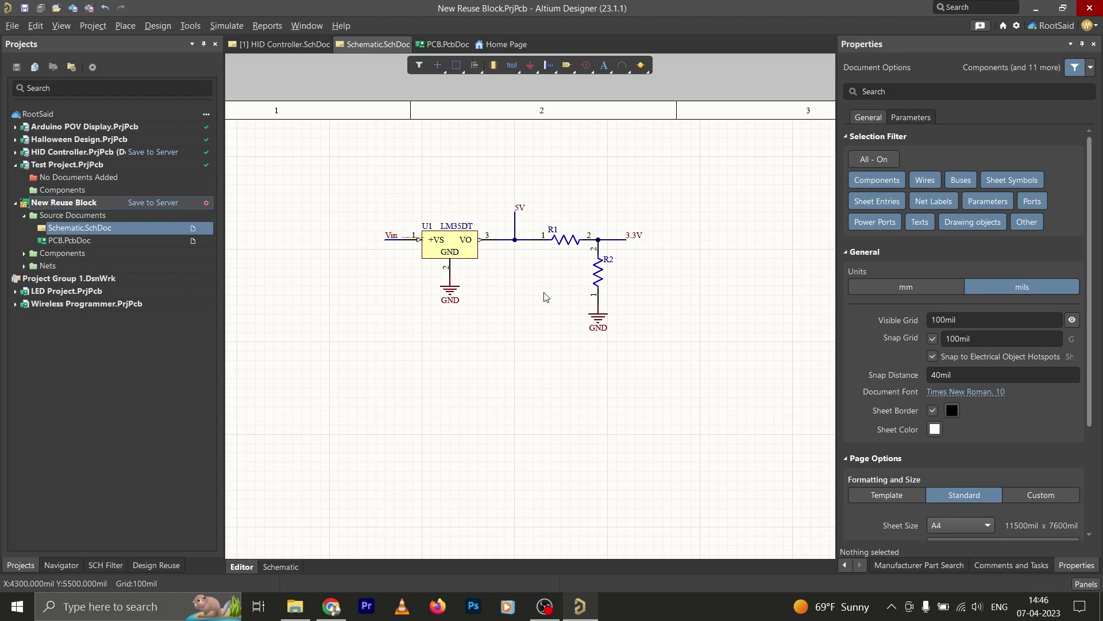
Update PCB.PcbDoc from the schematic and execute the component and net changes
click(168, 26)
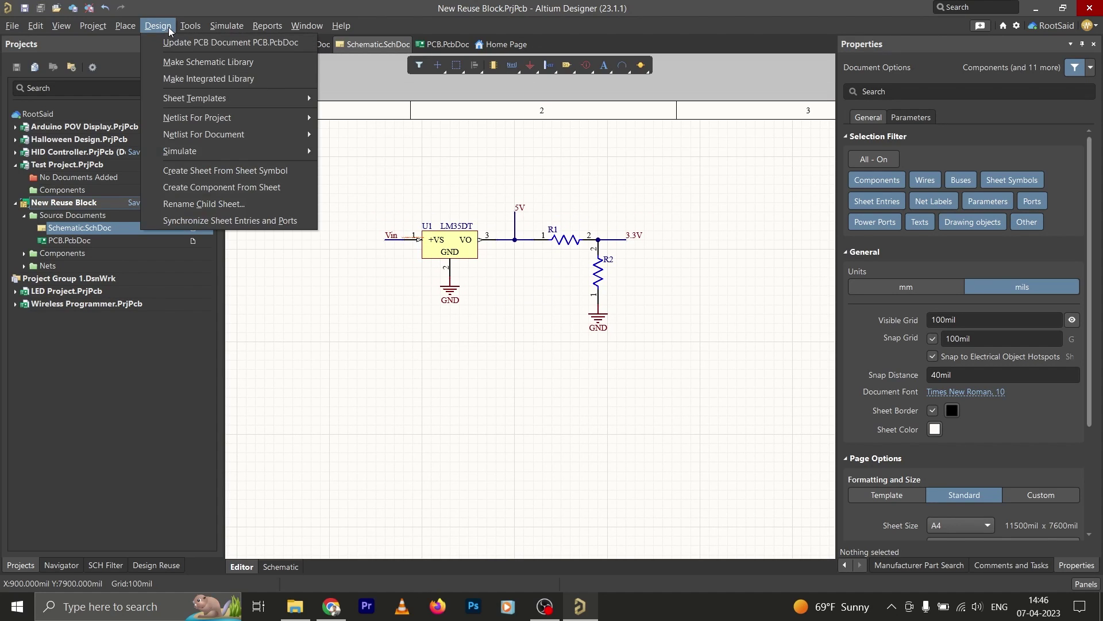
click(208, 45)
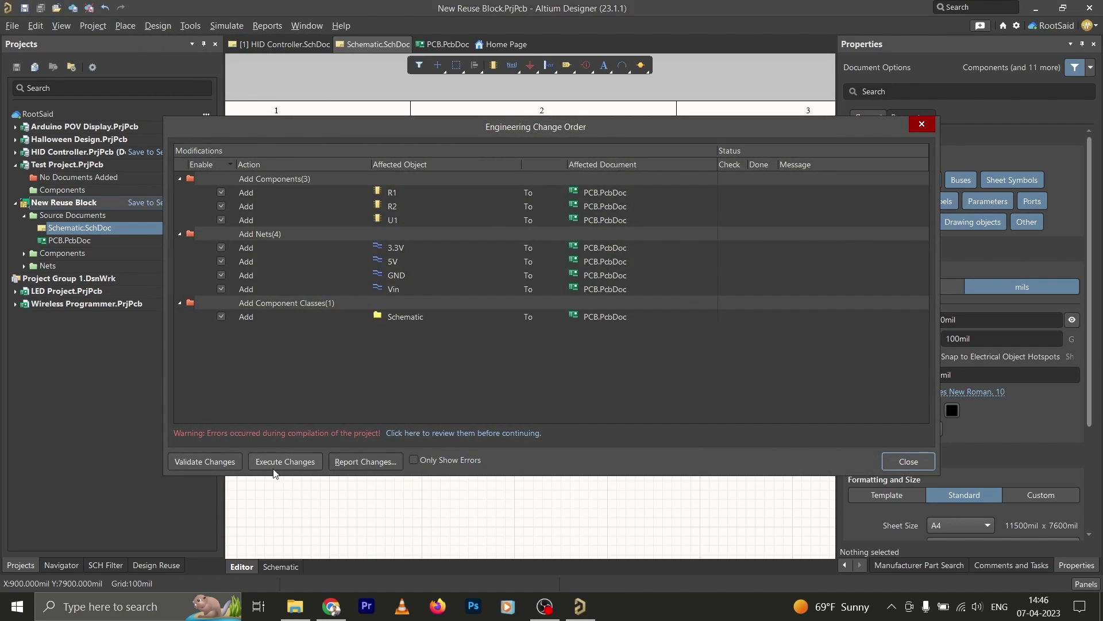
click(273, 467)
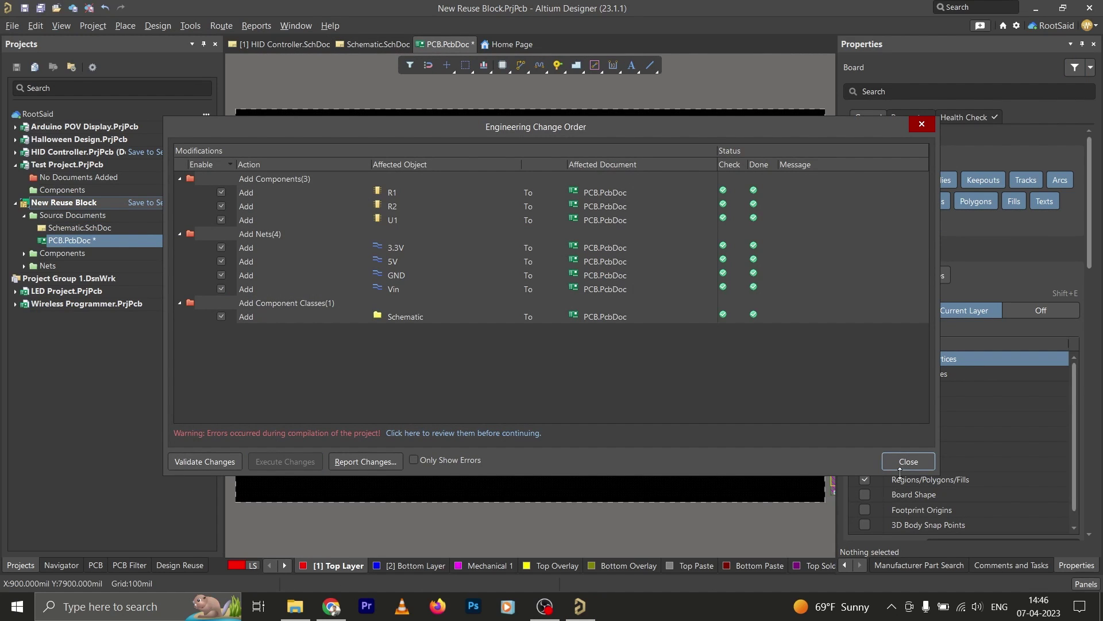
click(908, 462)
Move R2, R1 and U1 together onto the board area
right_drag(682, 453, 475, 431)
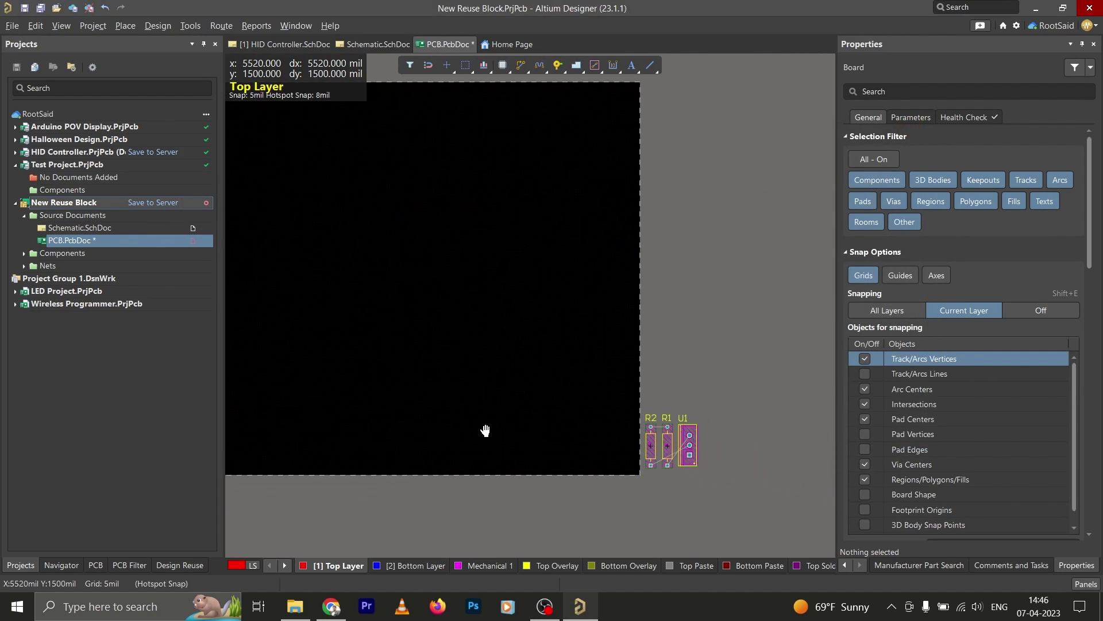
drag(601, 377, 683, 497)
drag(610, 438, 313, 301)
right_drag(352, 419, 545, 438)
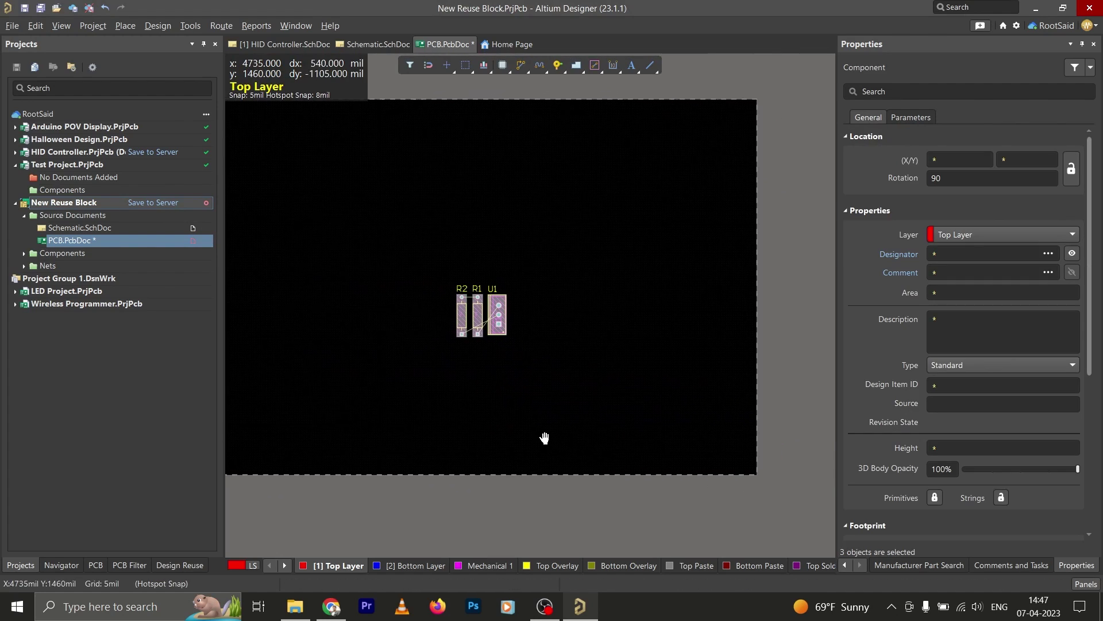
ctrl+scroll(453, 344, up, 3)
click(544, 437)
Route top-layer tracks connecting the pads of R1, R2 and U1
click(521, 64)
click(573, 81)
click(474, 273)
click(512, 272)
click(474, 361)
click(563, 315)
click(512, 361)
click(562, 292)
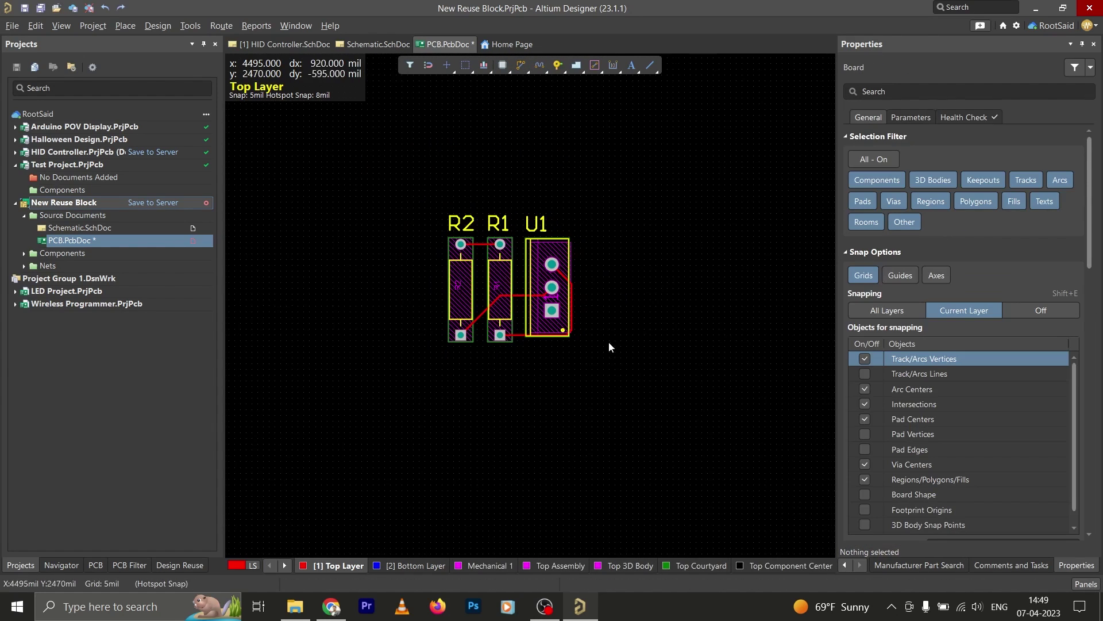
Draw a chamfered outline around the components and define the board shape from it
key(p)
key(l)
click(405, 209)
click(432, 355)
click(590, 347)
click(586, 208)
key(Escape)
key(ctrl+a)
key(d)
key(s)
key(d)
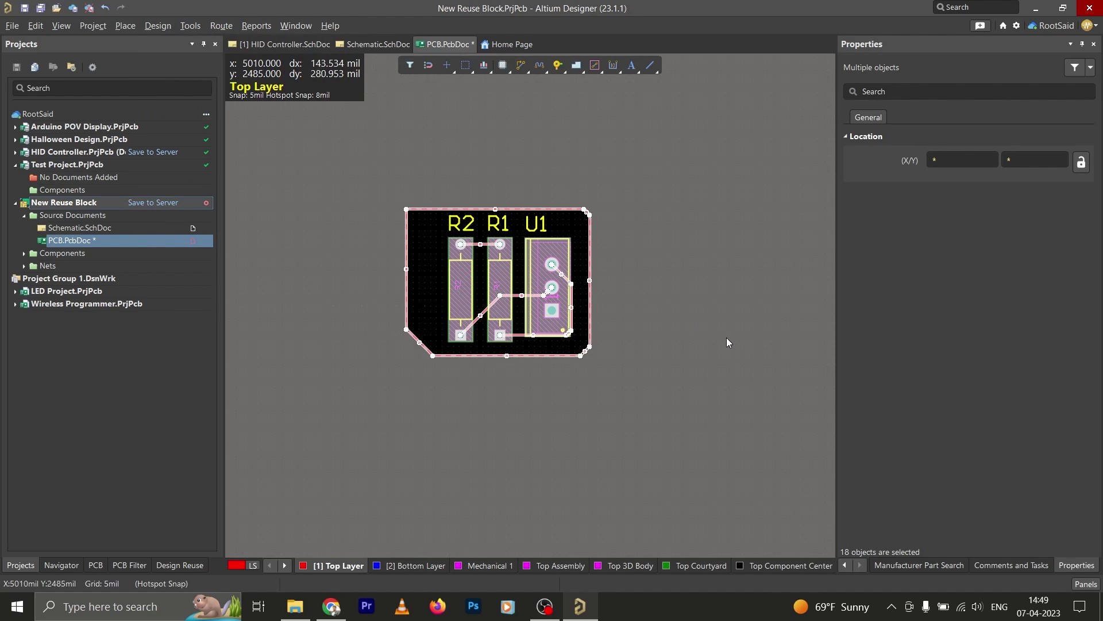
click(726, 330)
ctrl+scroll(608, 239, down, 3)
ctrl+scroll(609, 238, up, 4)
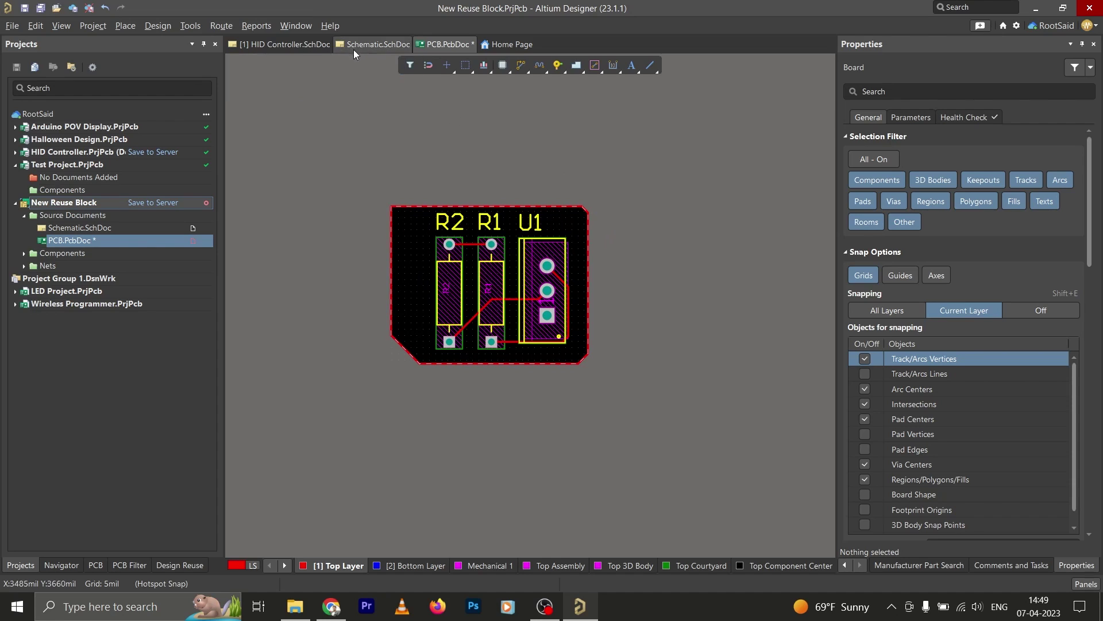
Save the reuse block's PCB.PcbDoc board layout
click(353, 45)
ctrl+scroll(518, 263, down, 1)
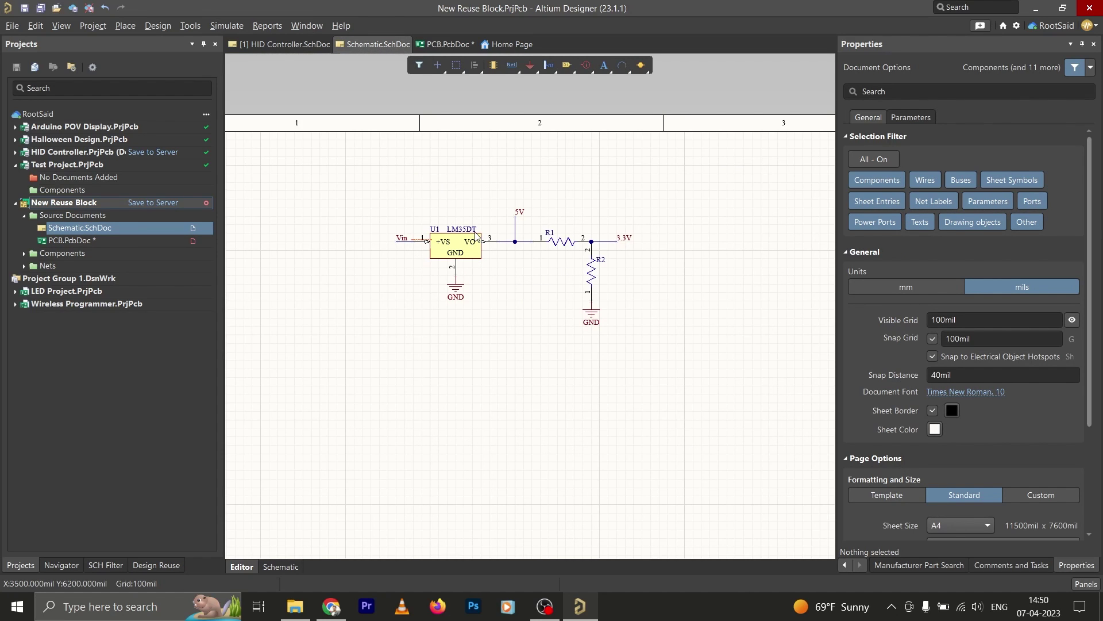
click(439, 44)
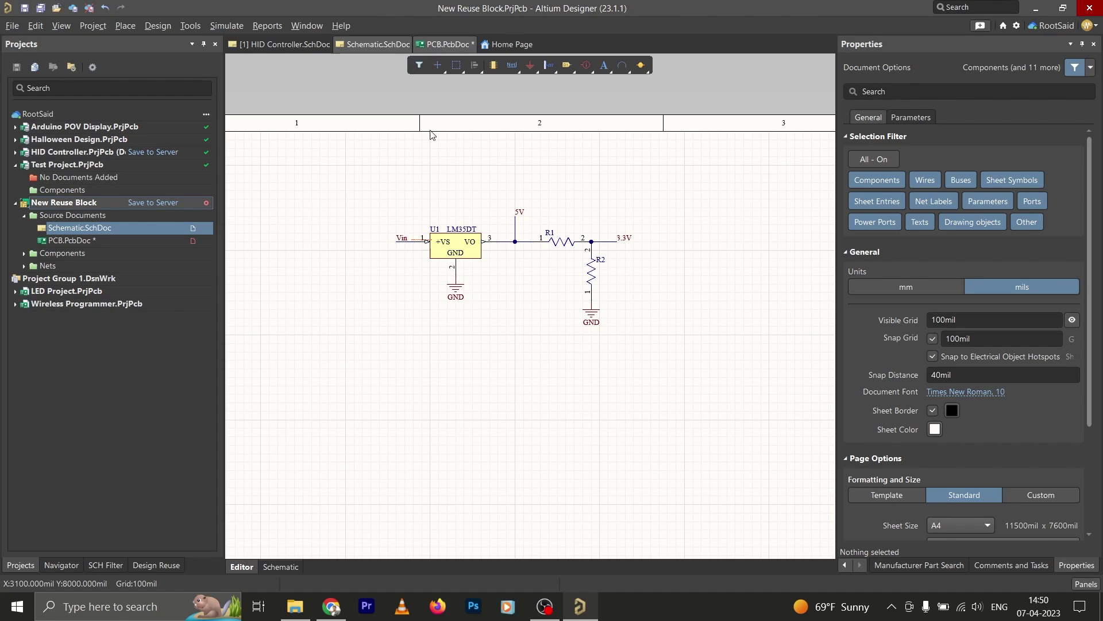
key(ctrl+s)
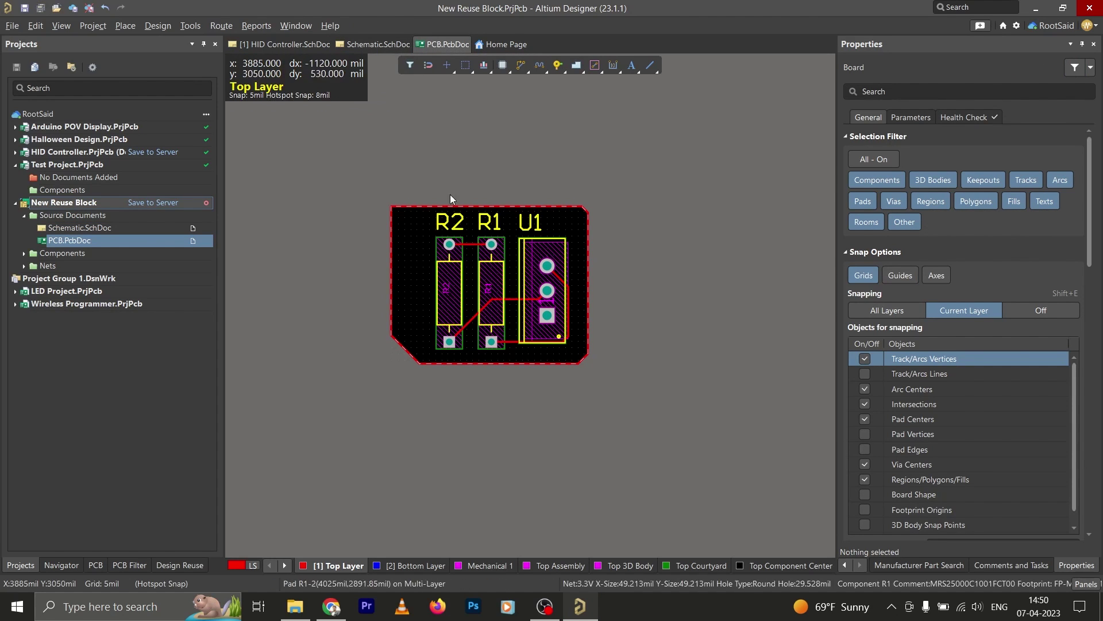
Save the reuse block to the server under the name 'Regulator Module 0'
click(374, 45)
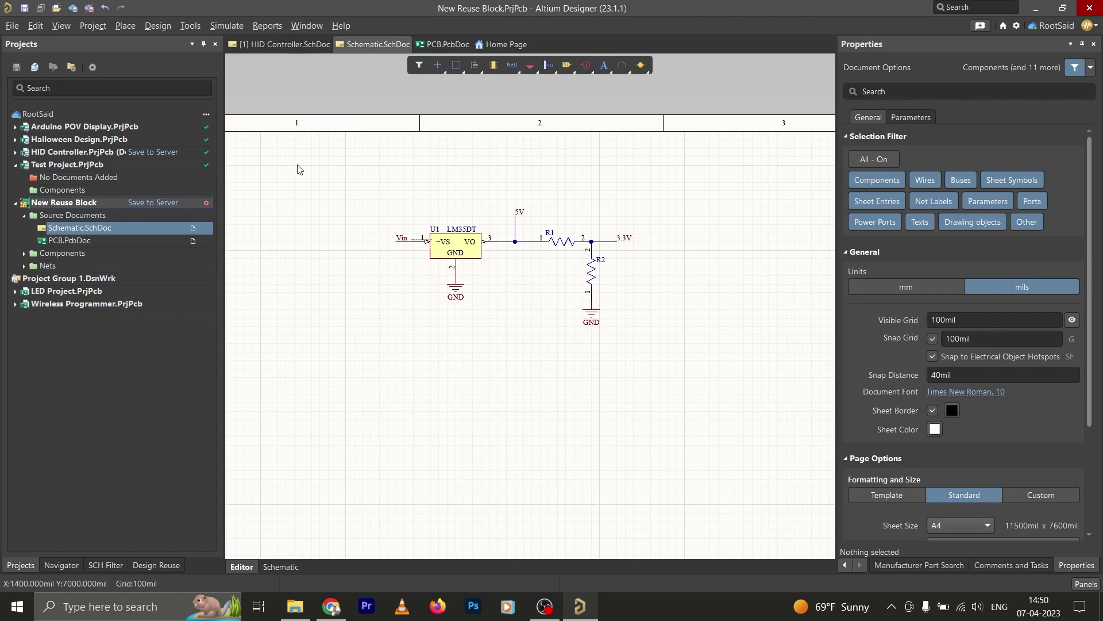
click(160, 203)
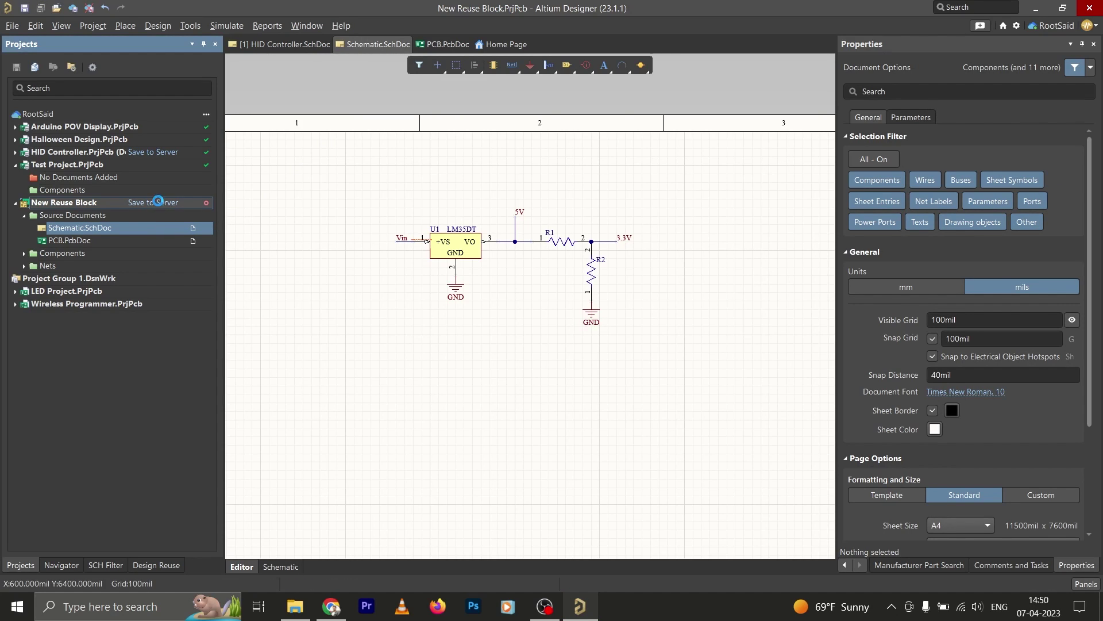
click(487, 246)
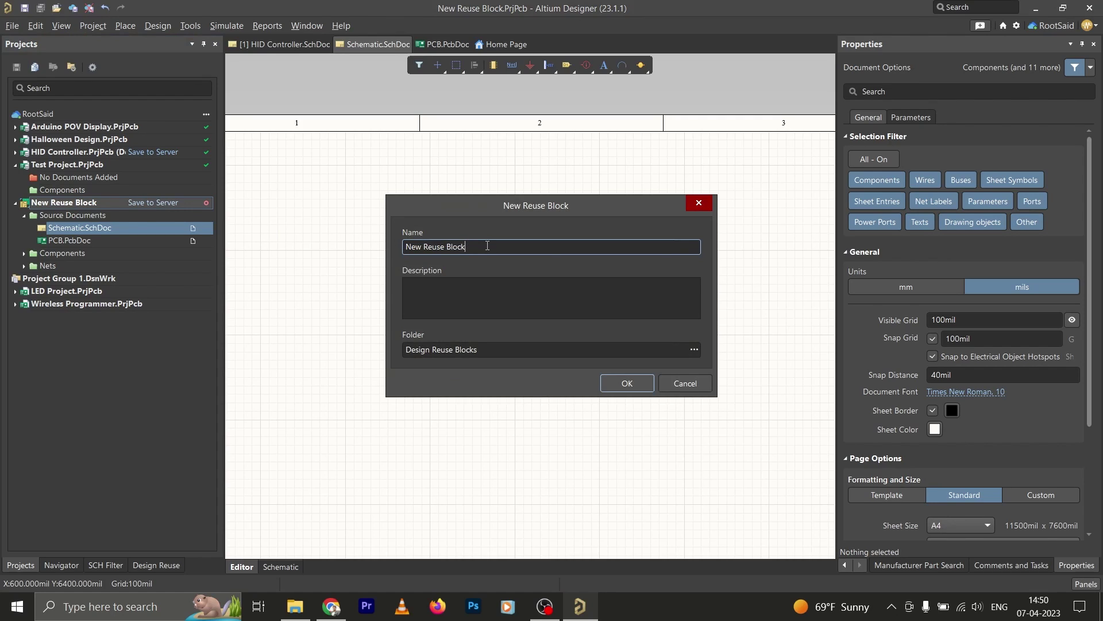
key(ctrl+a)
text(Regulator Module 0)
click(627, 383)
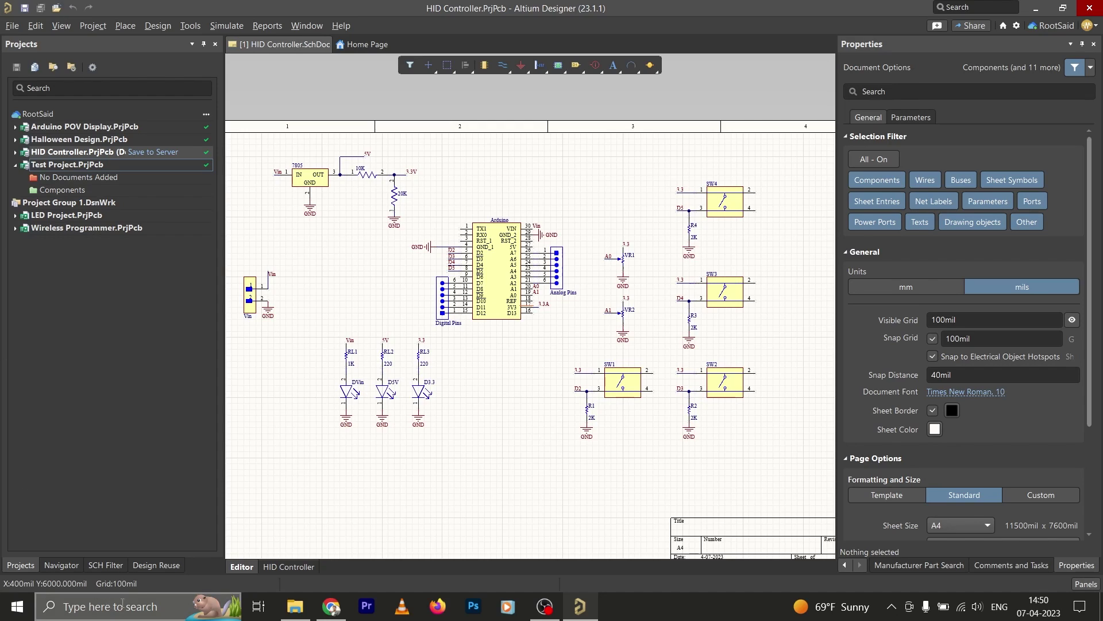
Show the design reuse blocks stored in the RootSaid location
click(154, 564)
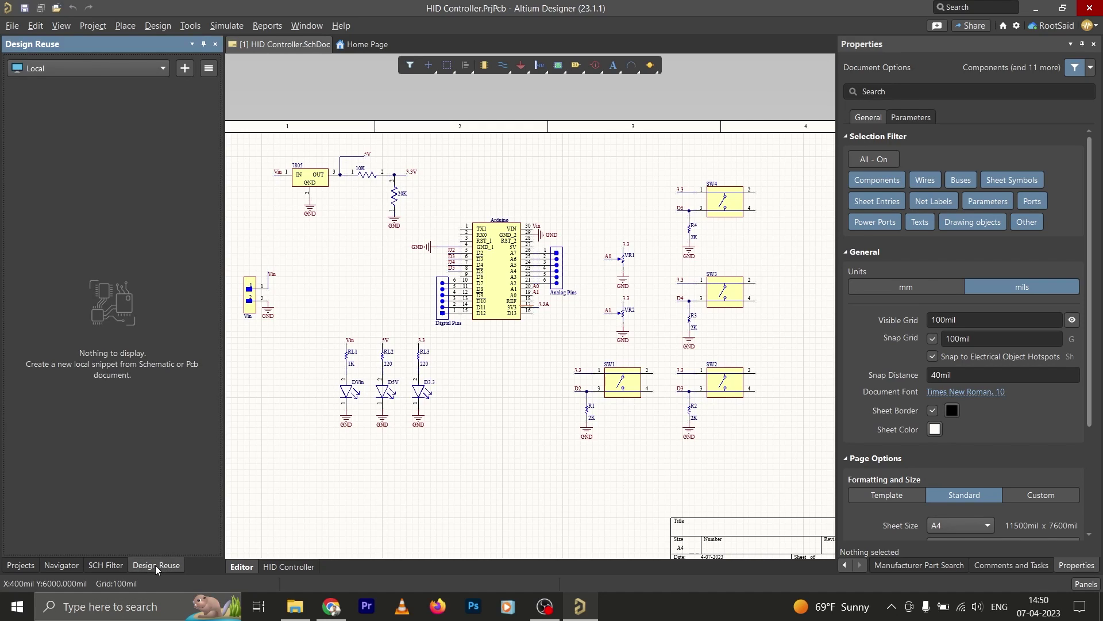
click(115, 72)
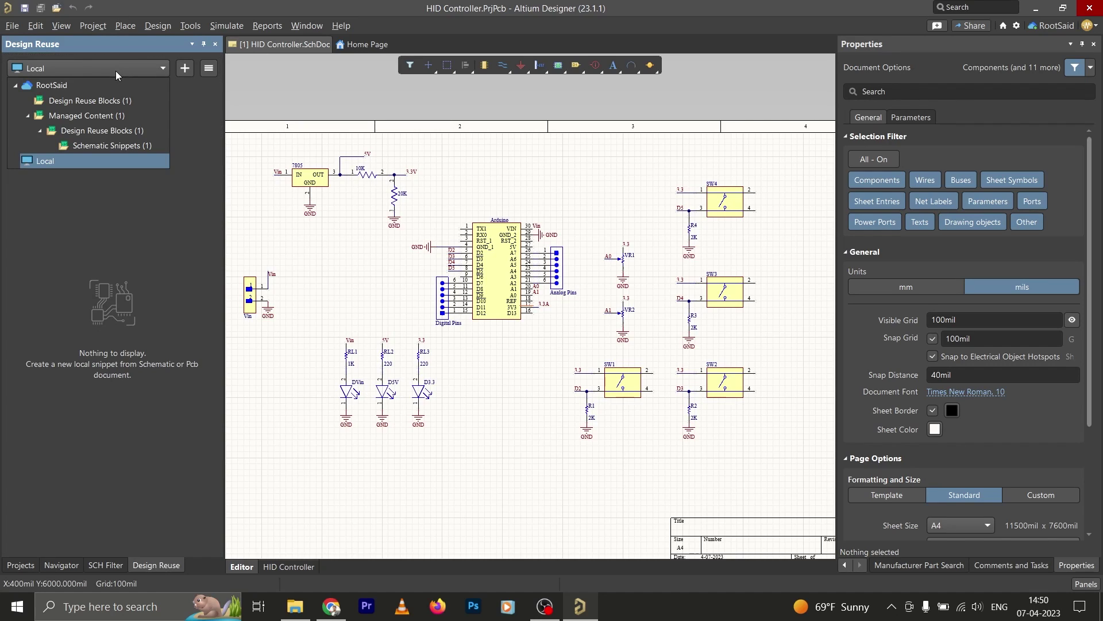
click(62, 86)
Preview the PCB of the Regulator Module 0 reuse block
mouse_move(132, 295)
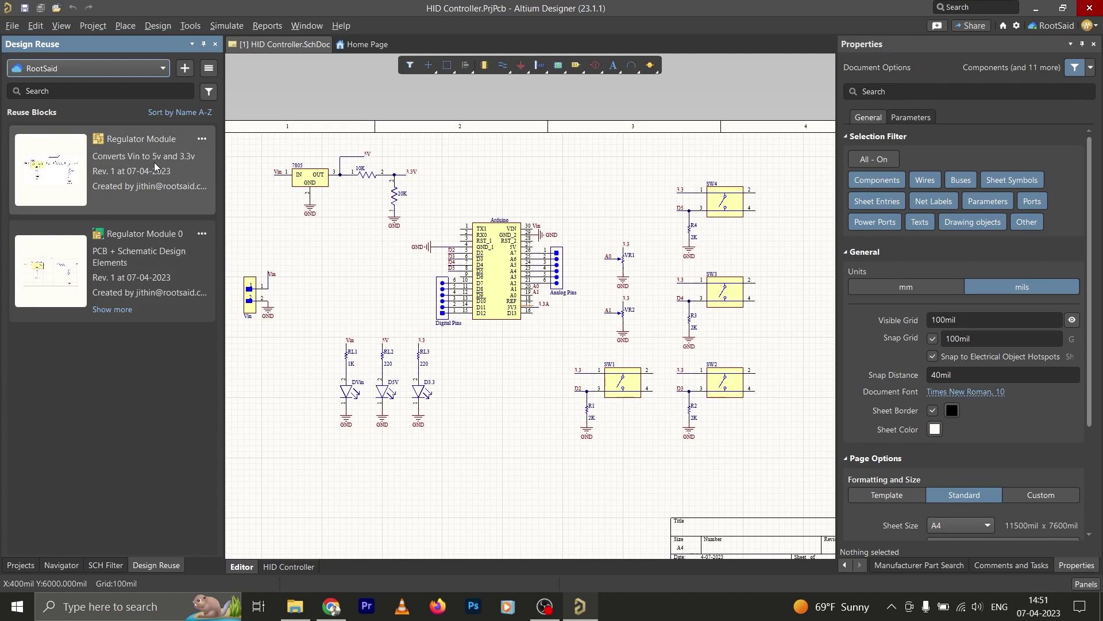
mouse_move(156, 233)
mouse_move(99, 236)
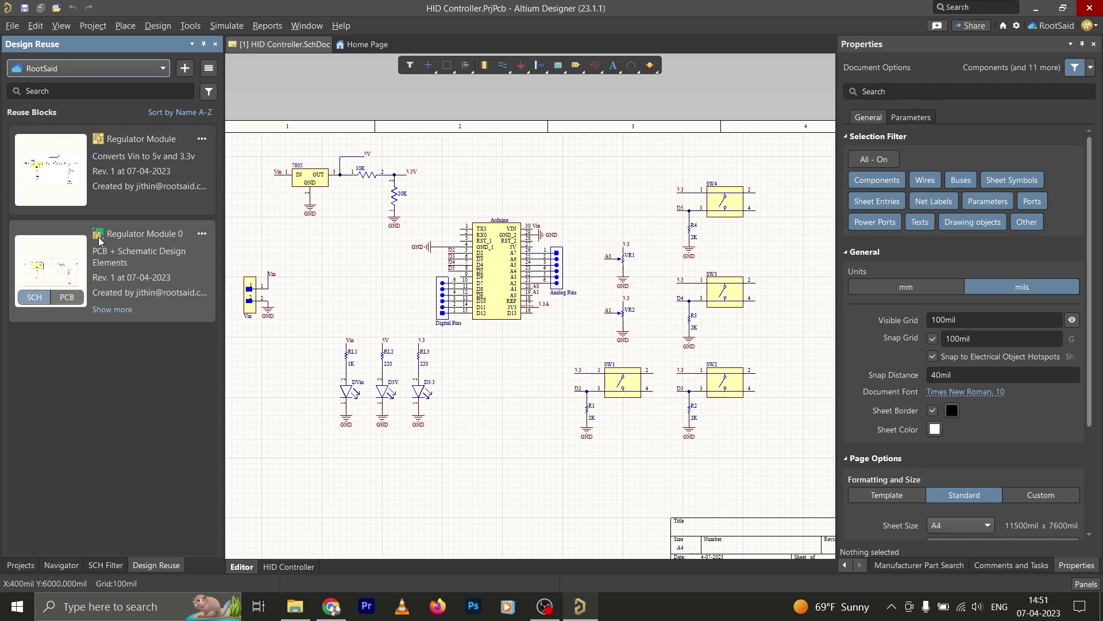
click(60, 298)
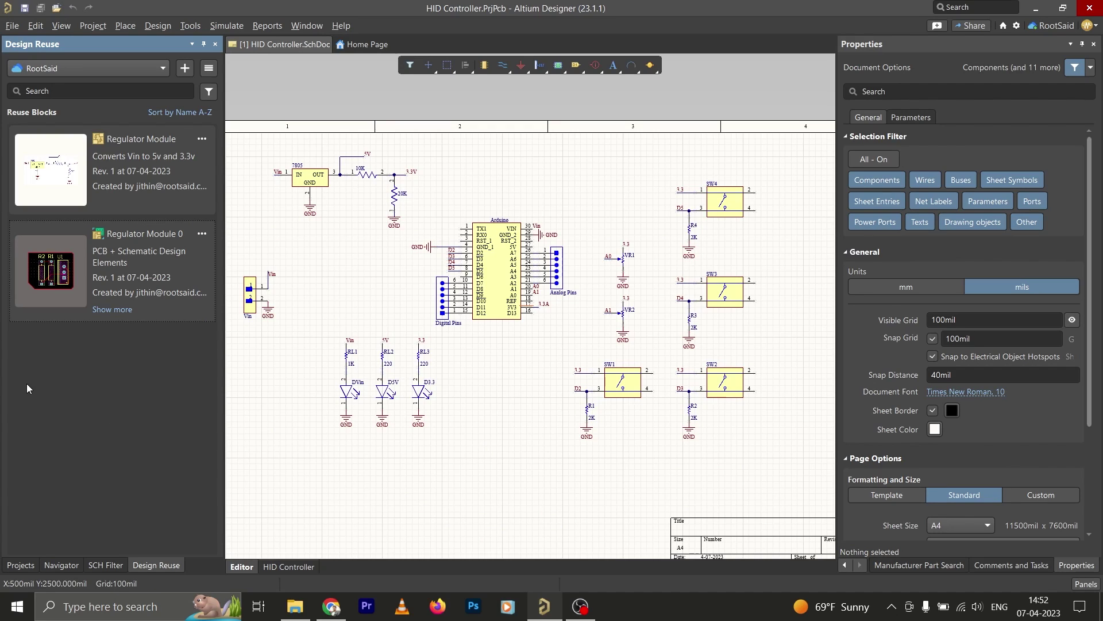
Create a new empty PCB project named 'Test Project 2' from File > New > Project
click(12, 25)
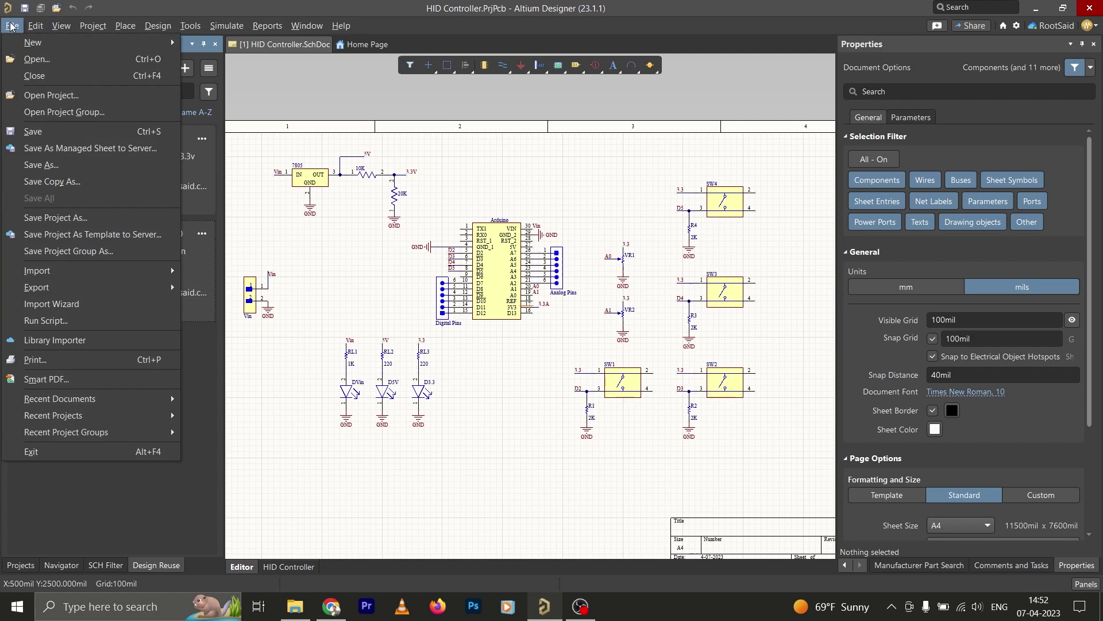
mouse_move(26, 47)
click(307, 25)
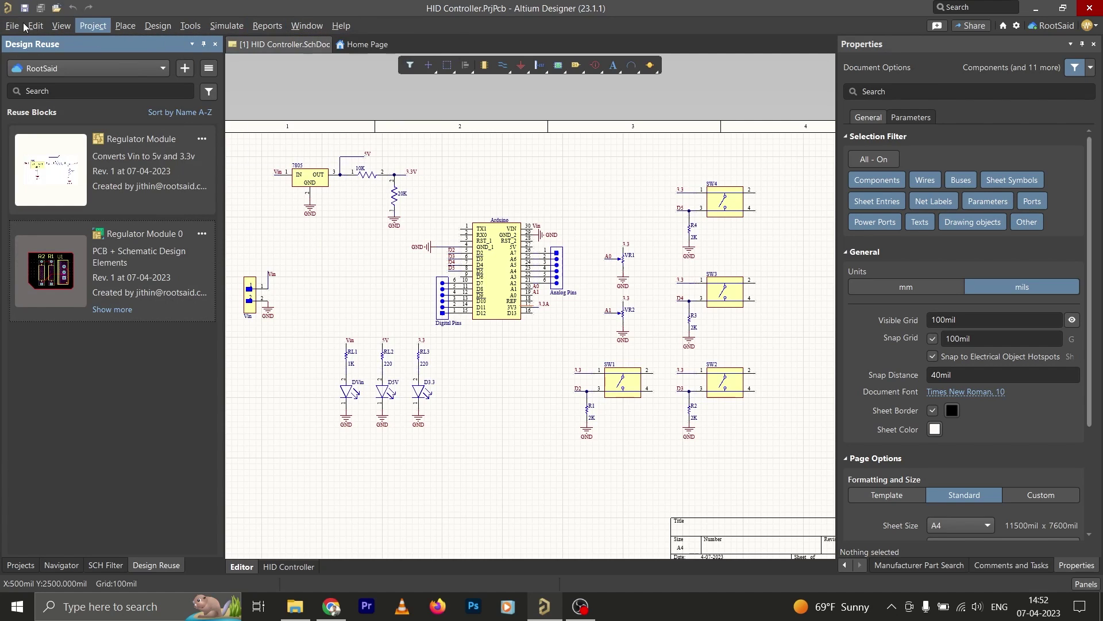
click(12, 25)
mouse_move(143, 50)
click(221, 43)
double_click(602, 150)
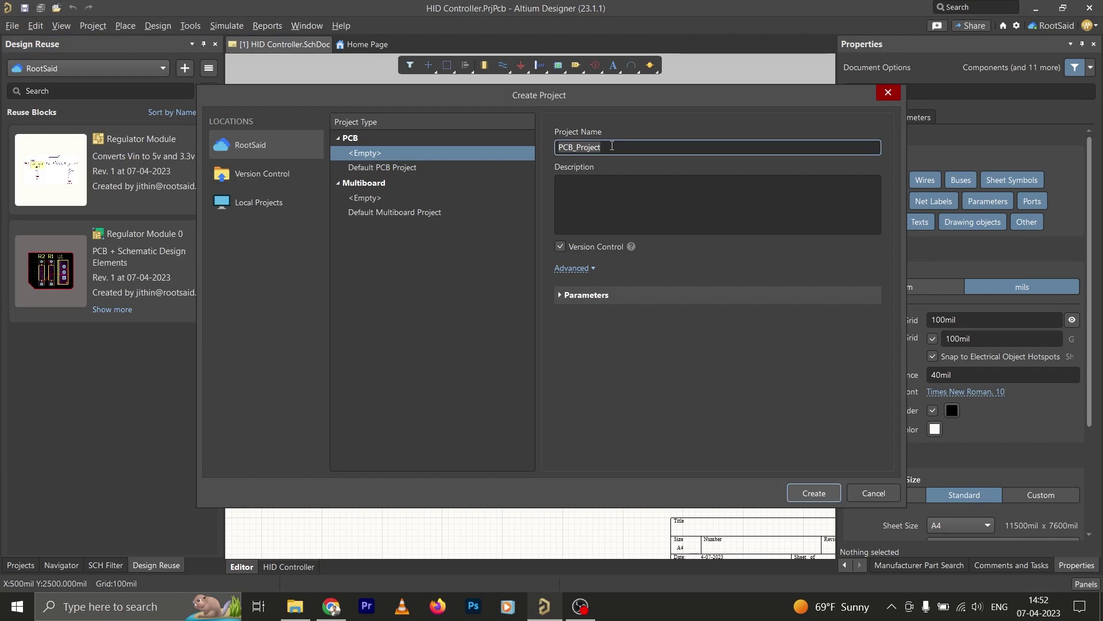
text(Test )
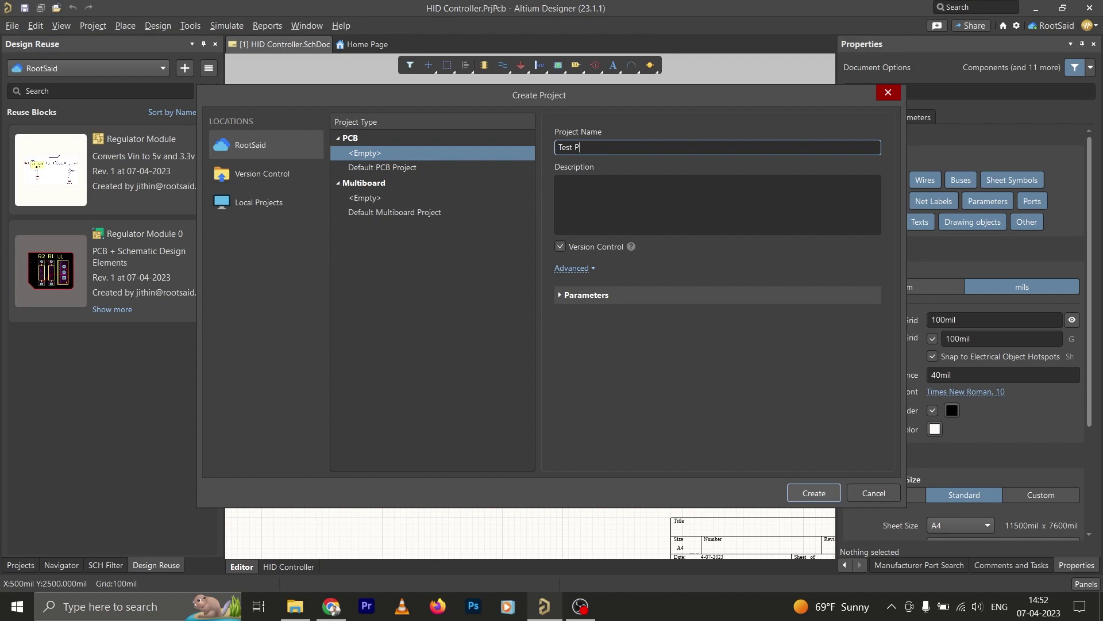
text(Project)
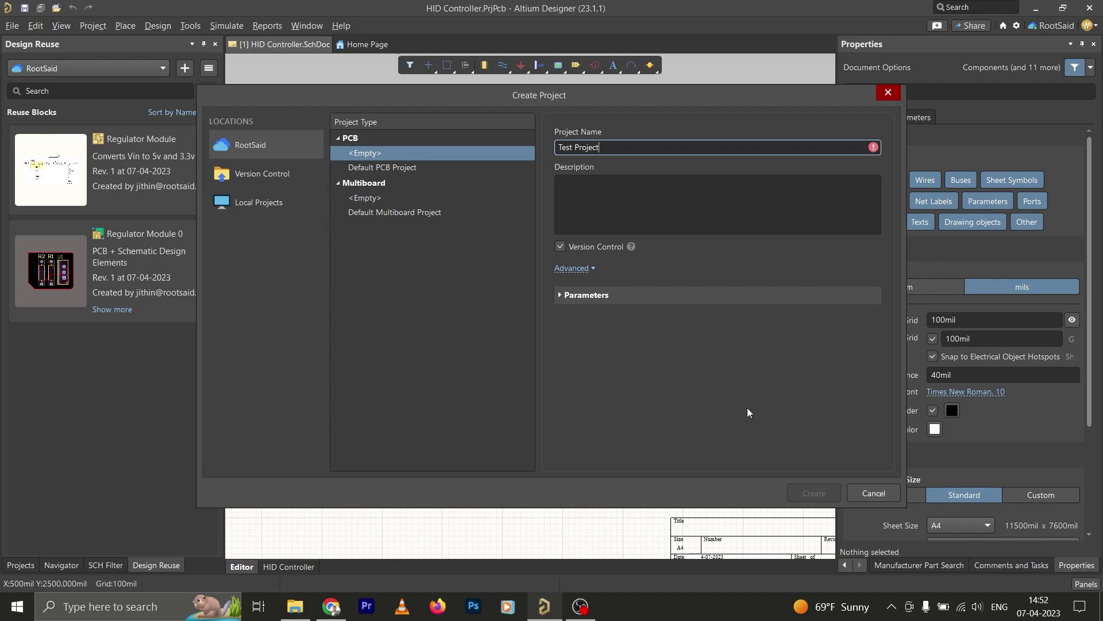
text( 2)
click(812, 493)
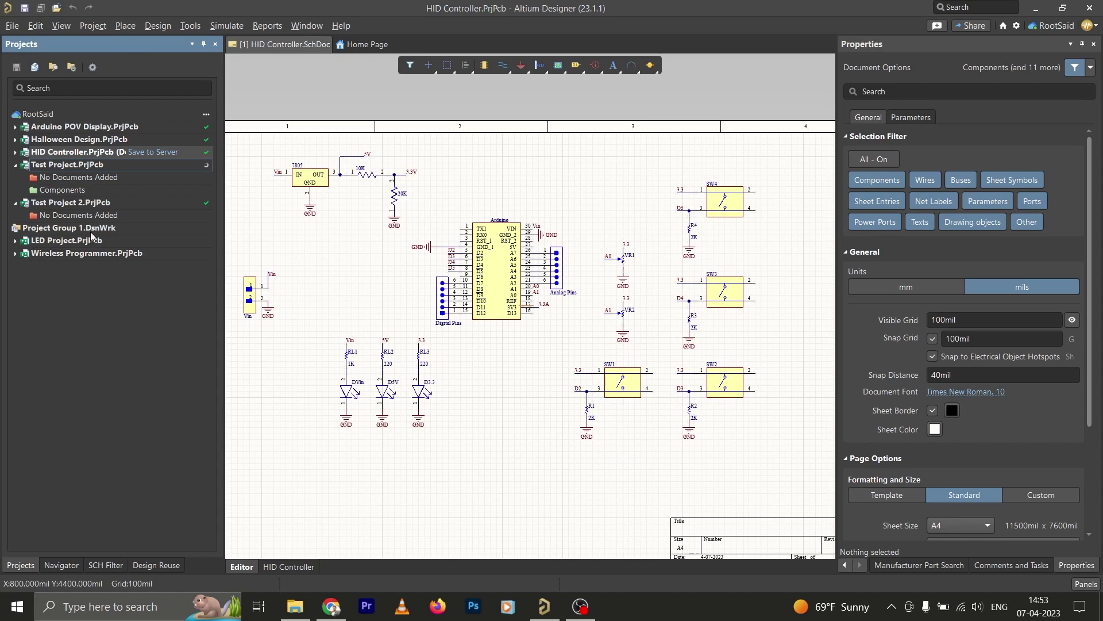
Add a new schematic sheet to Test Project 2
click(64, 205)
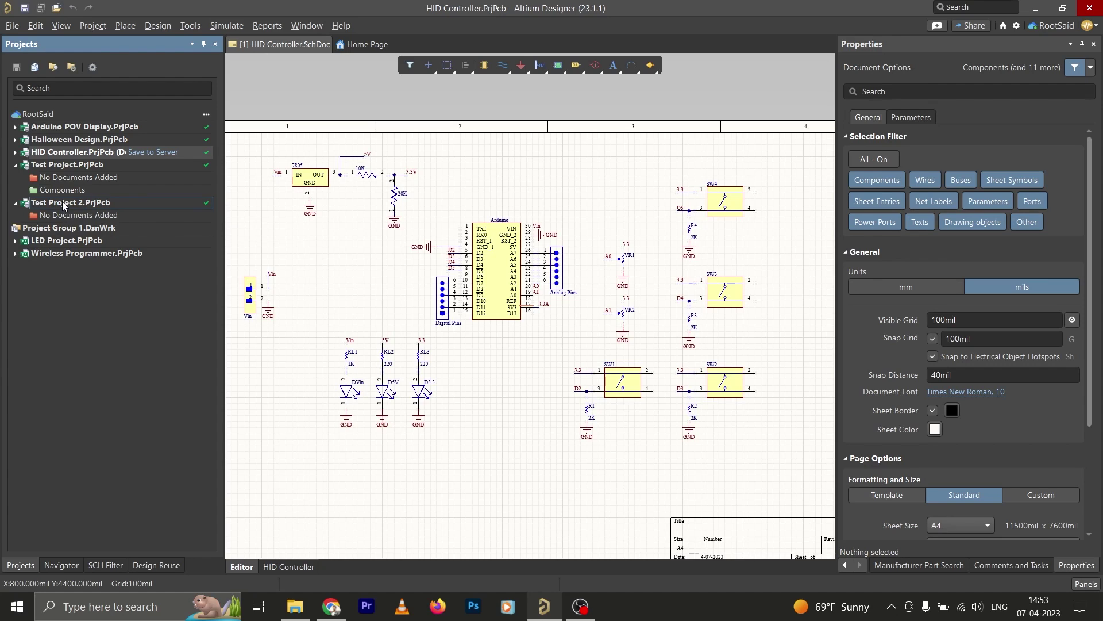
right_click(64, 205)
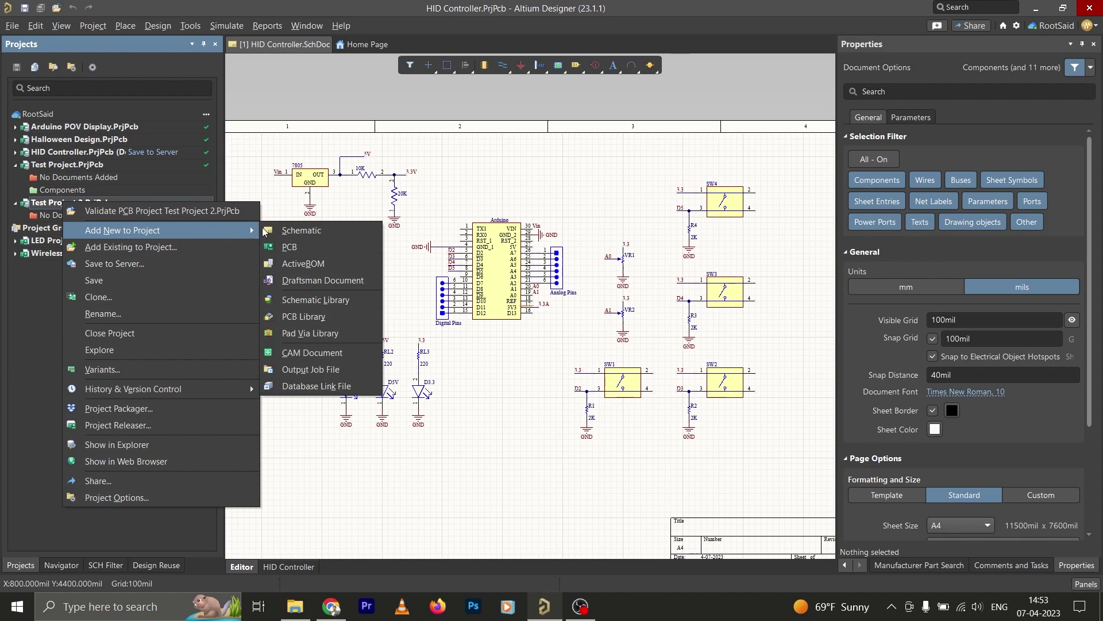
click(272, 231)
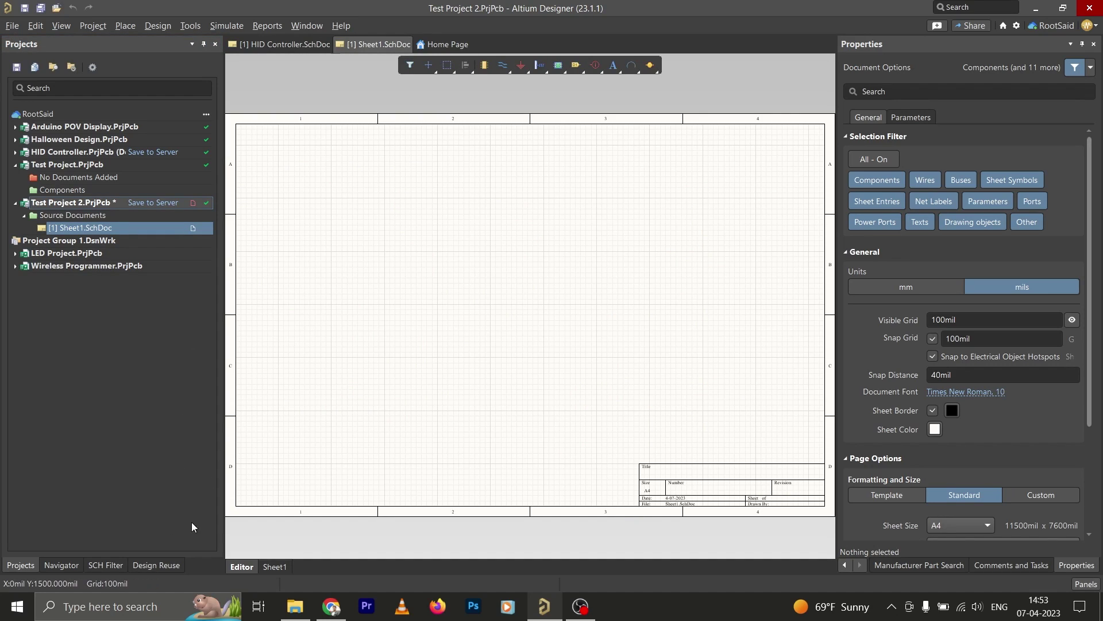
Place the Regulator Module 0 reuse block onto the sheet's upper left
click(160, 565)
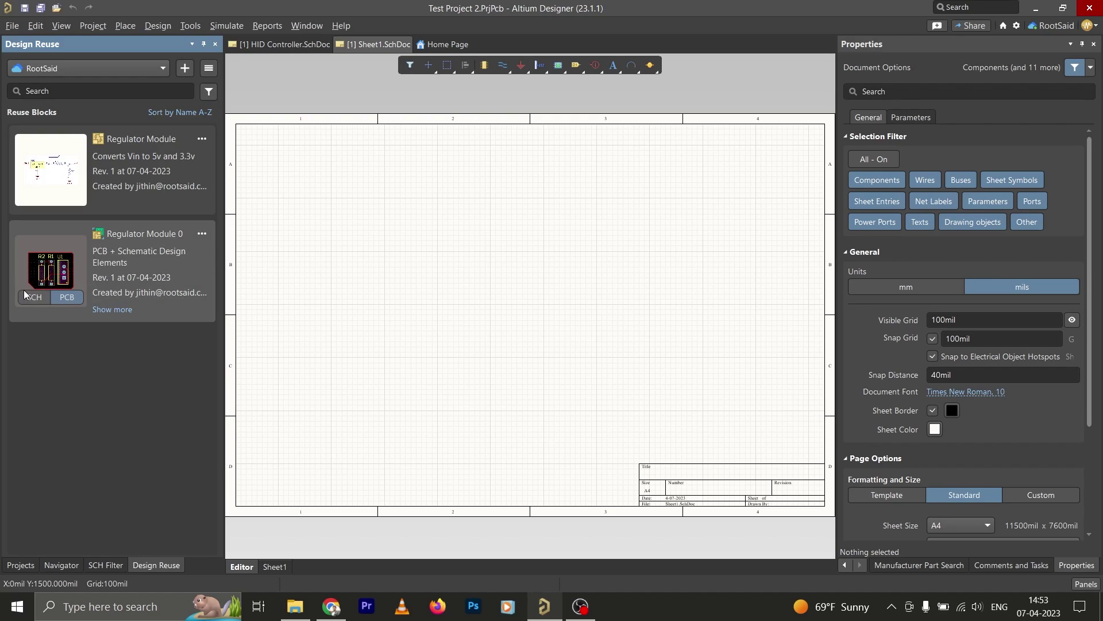
click(27, 297)
right_click(142, 257)
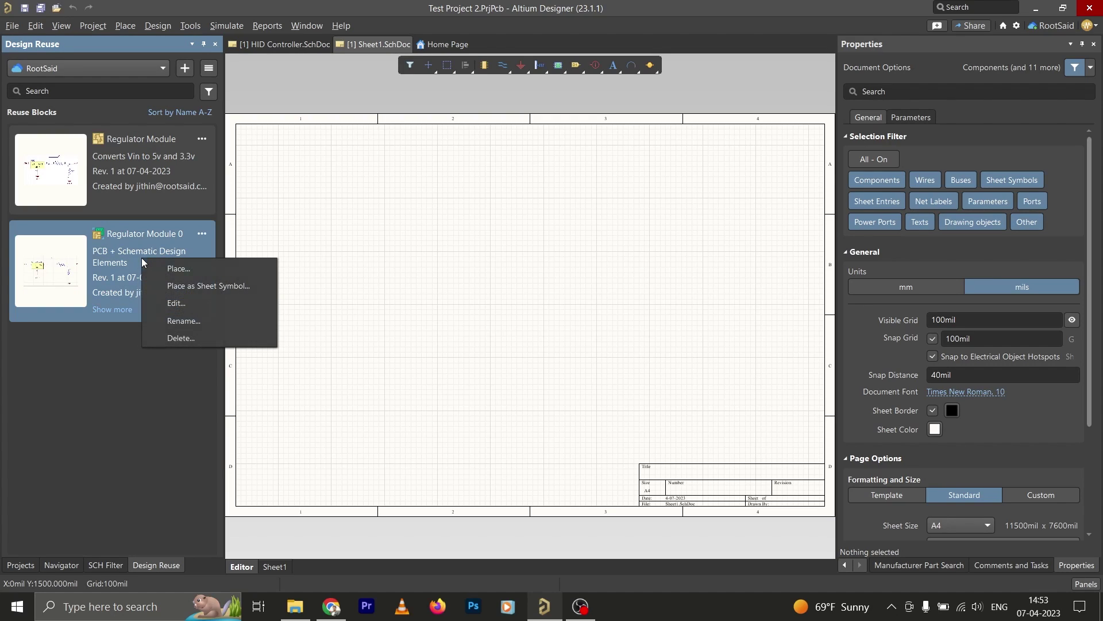
click(173, 270)
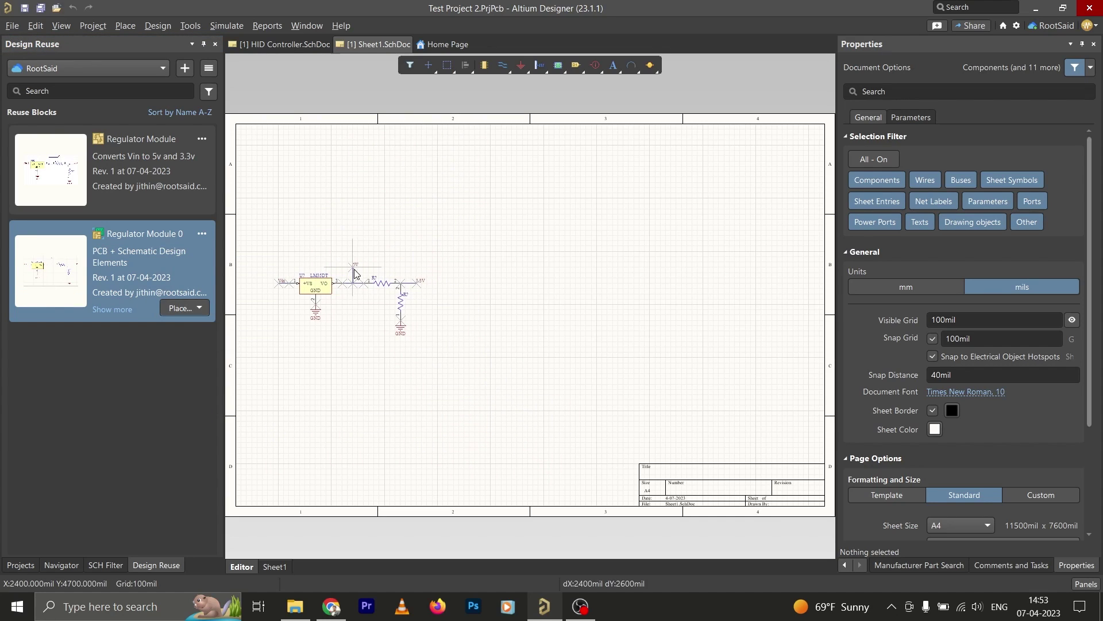
click(391, 193)
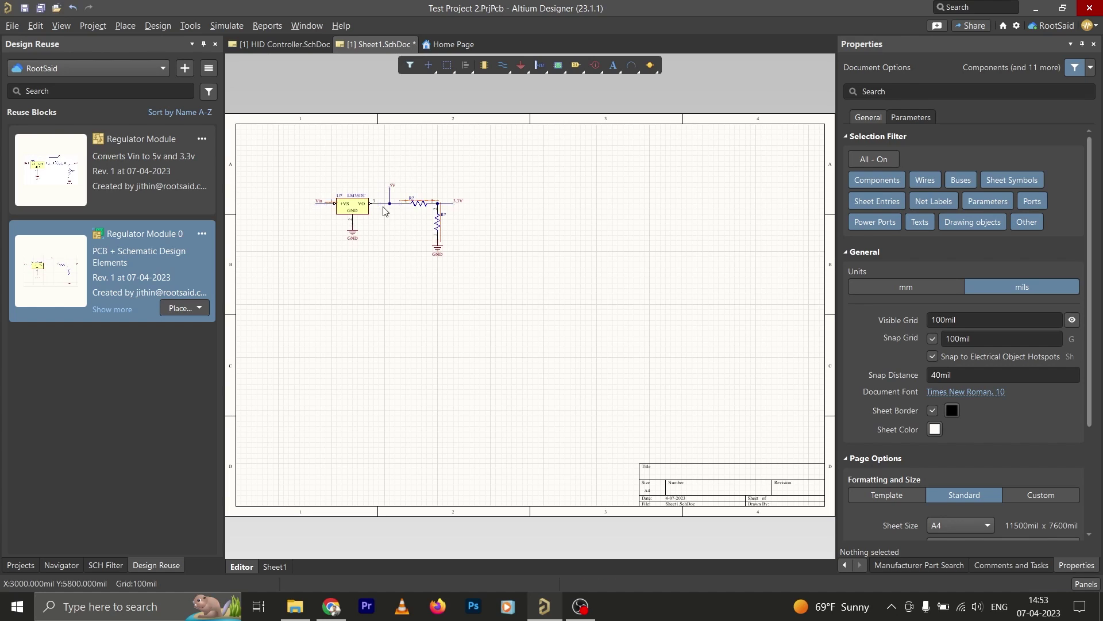
ctrl+scroll(384, 211, up, 4)
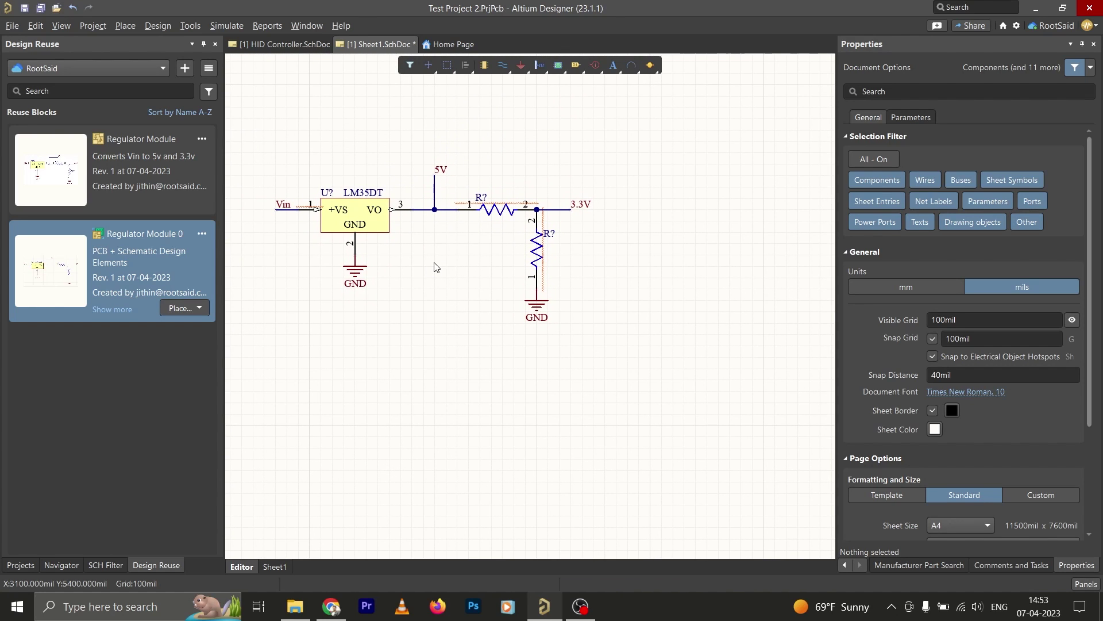